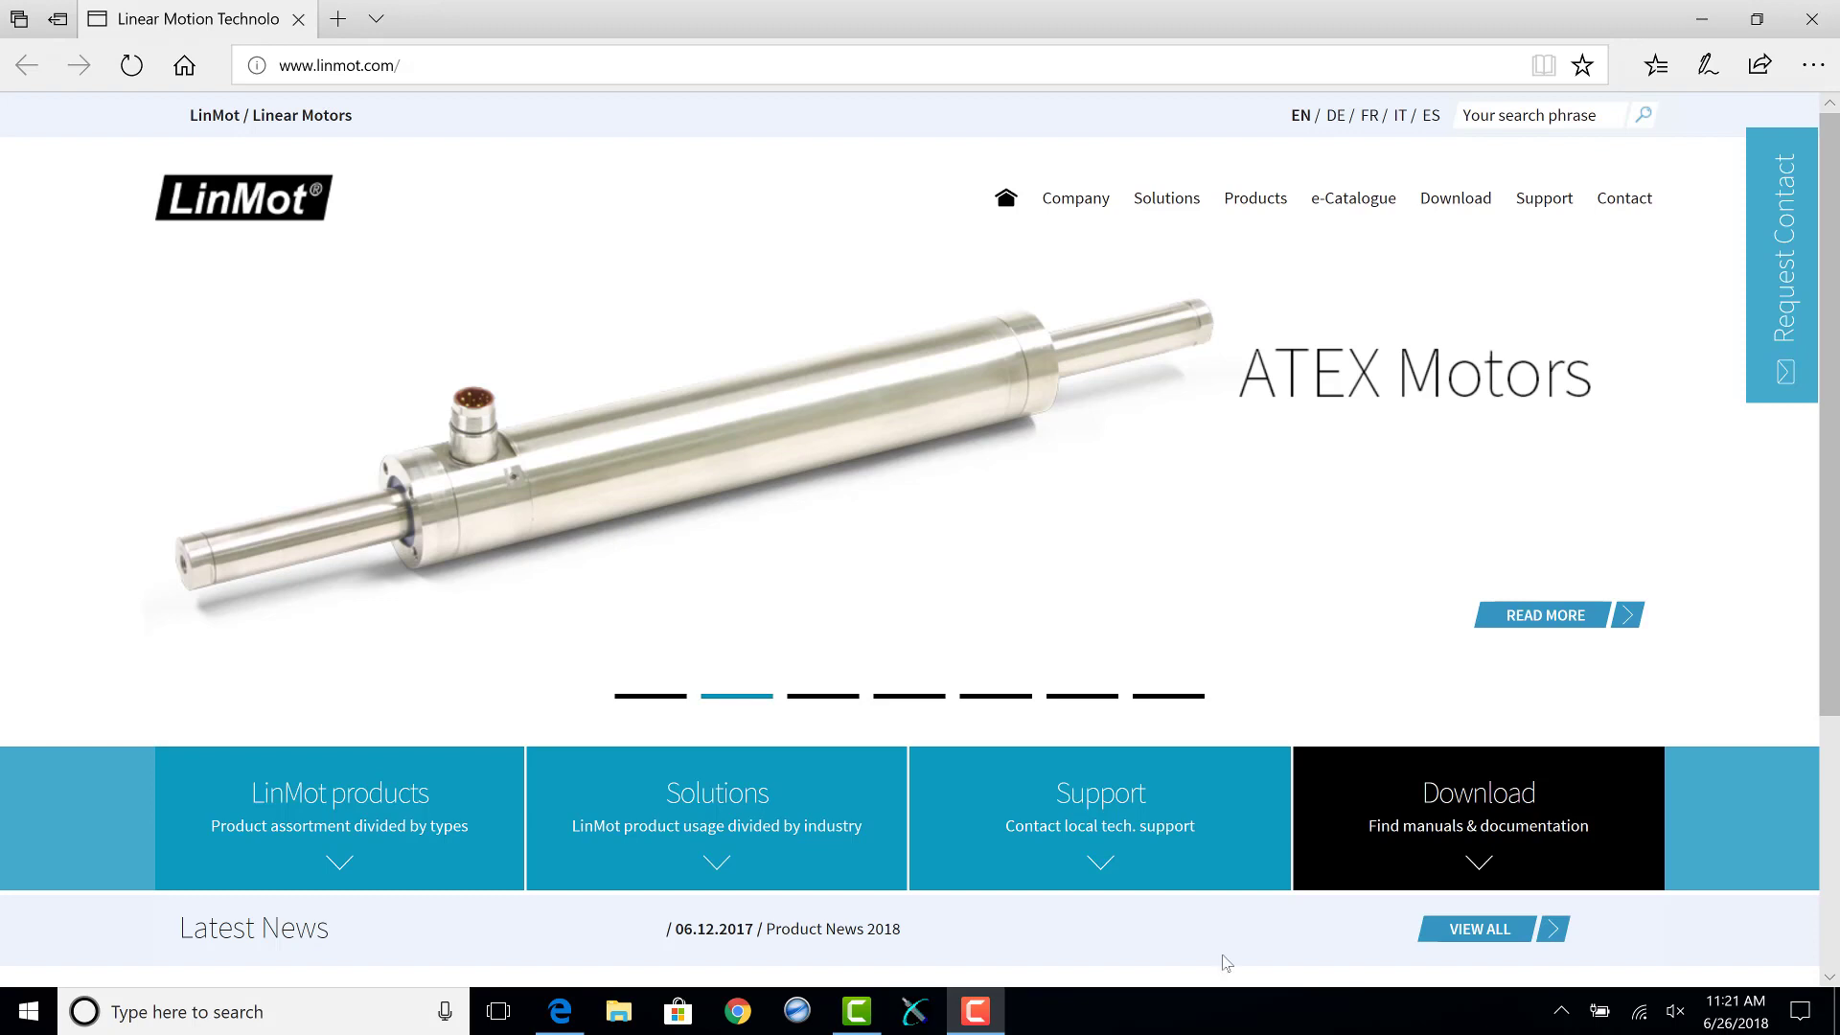
Search the LinMot e-Catalogue for article 0150-2473, the USB-RS232 Converter (isolated).
{"action": "left_click", "coordinate": [1346, 206]}
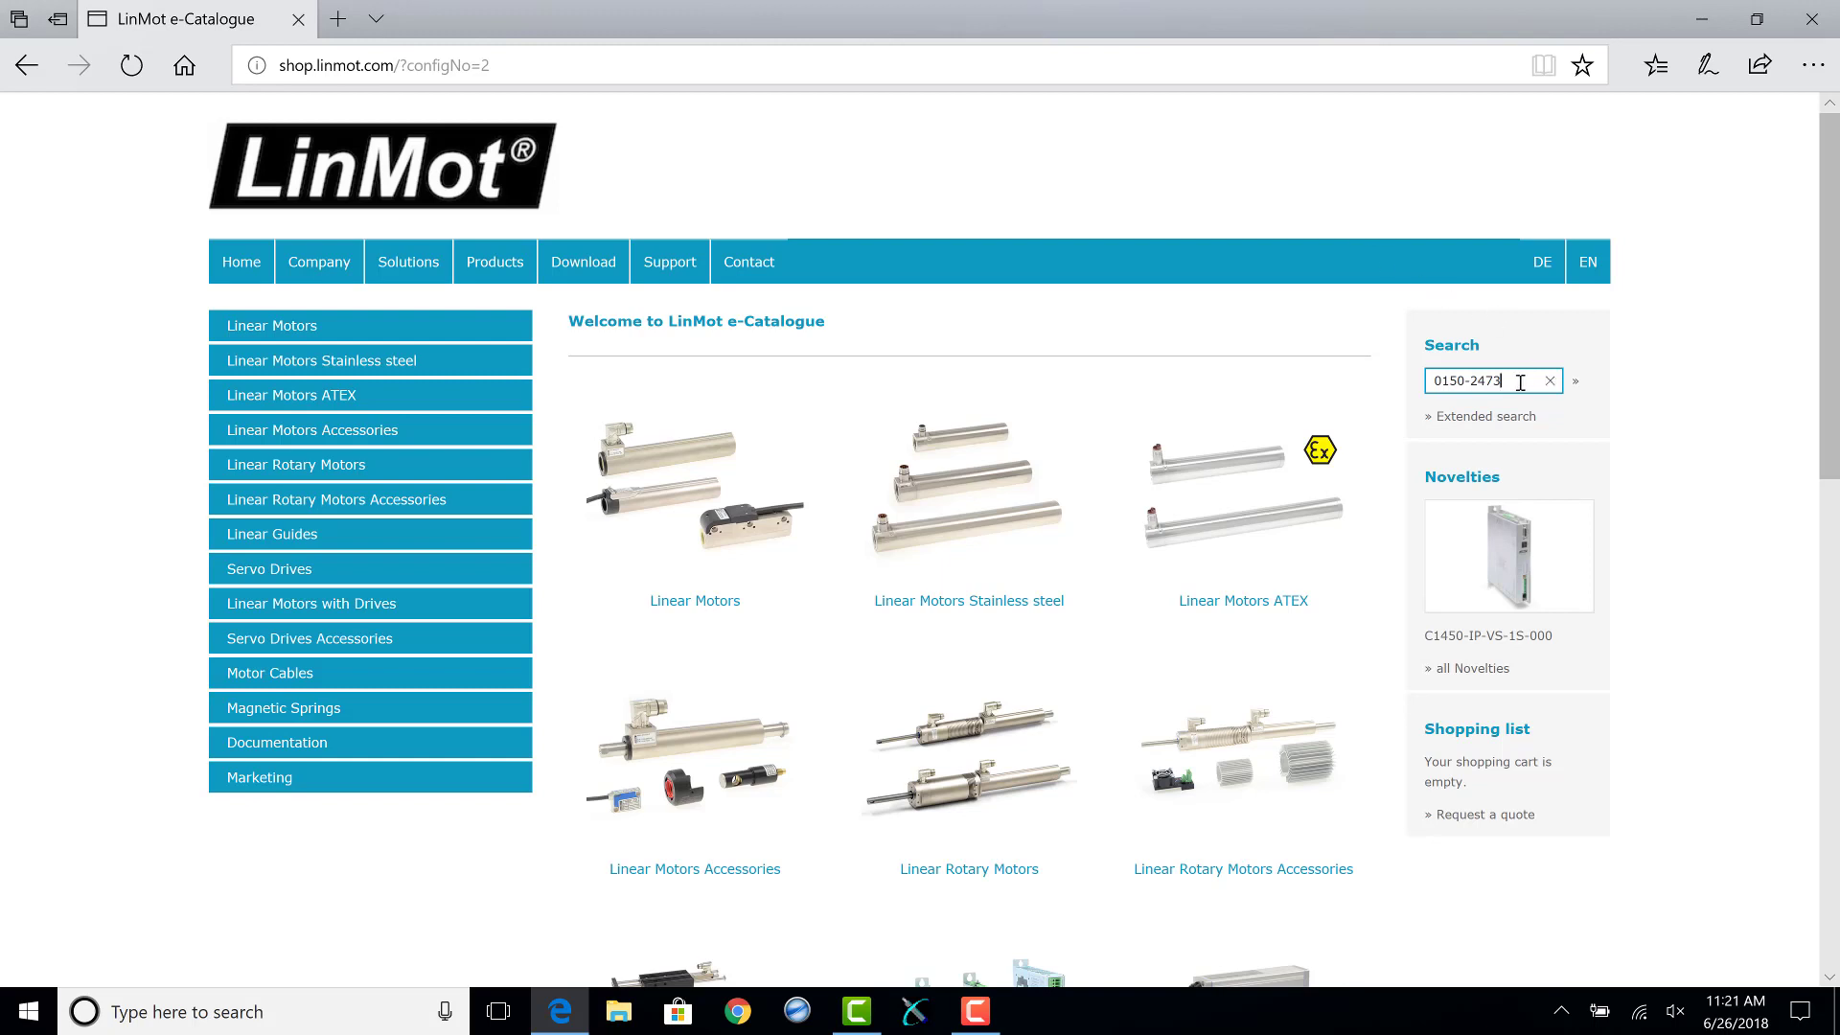
{"action": "left_click_drag", "start_coordinate": [1521, 380], "coordinate": [1305, 371]}
{"action": "type", "text": "01"}
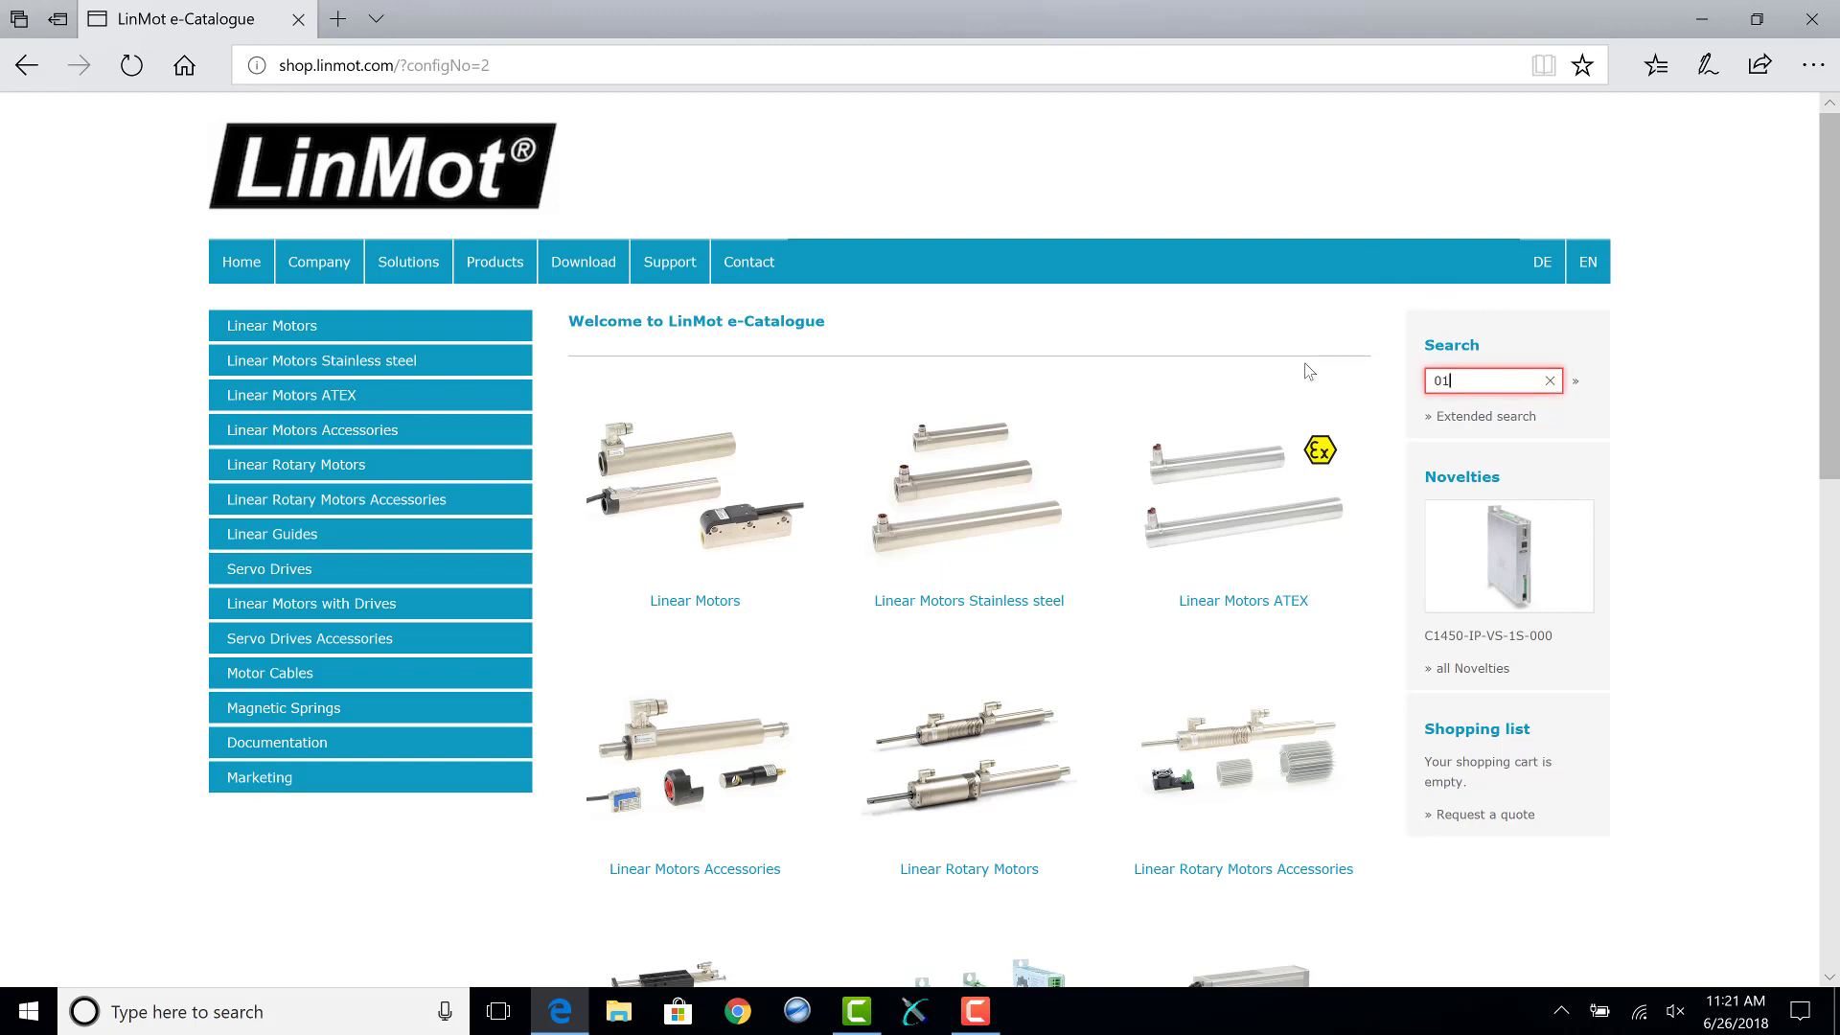
{"action": "type", "text": "50-2"}
{"action": "type", "text": "473"}
{"action": "key", "text": "Return"}
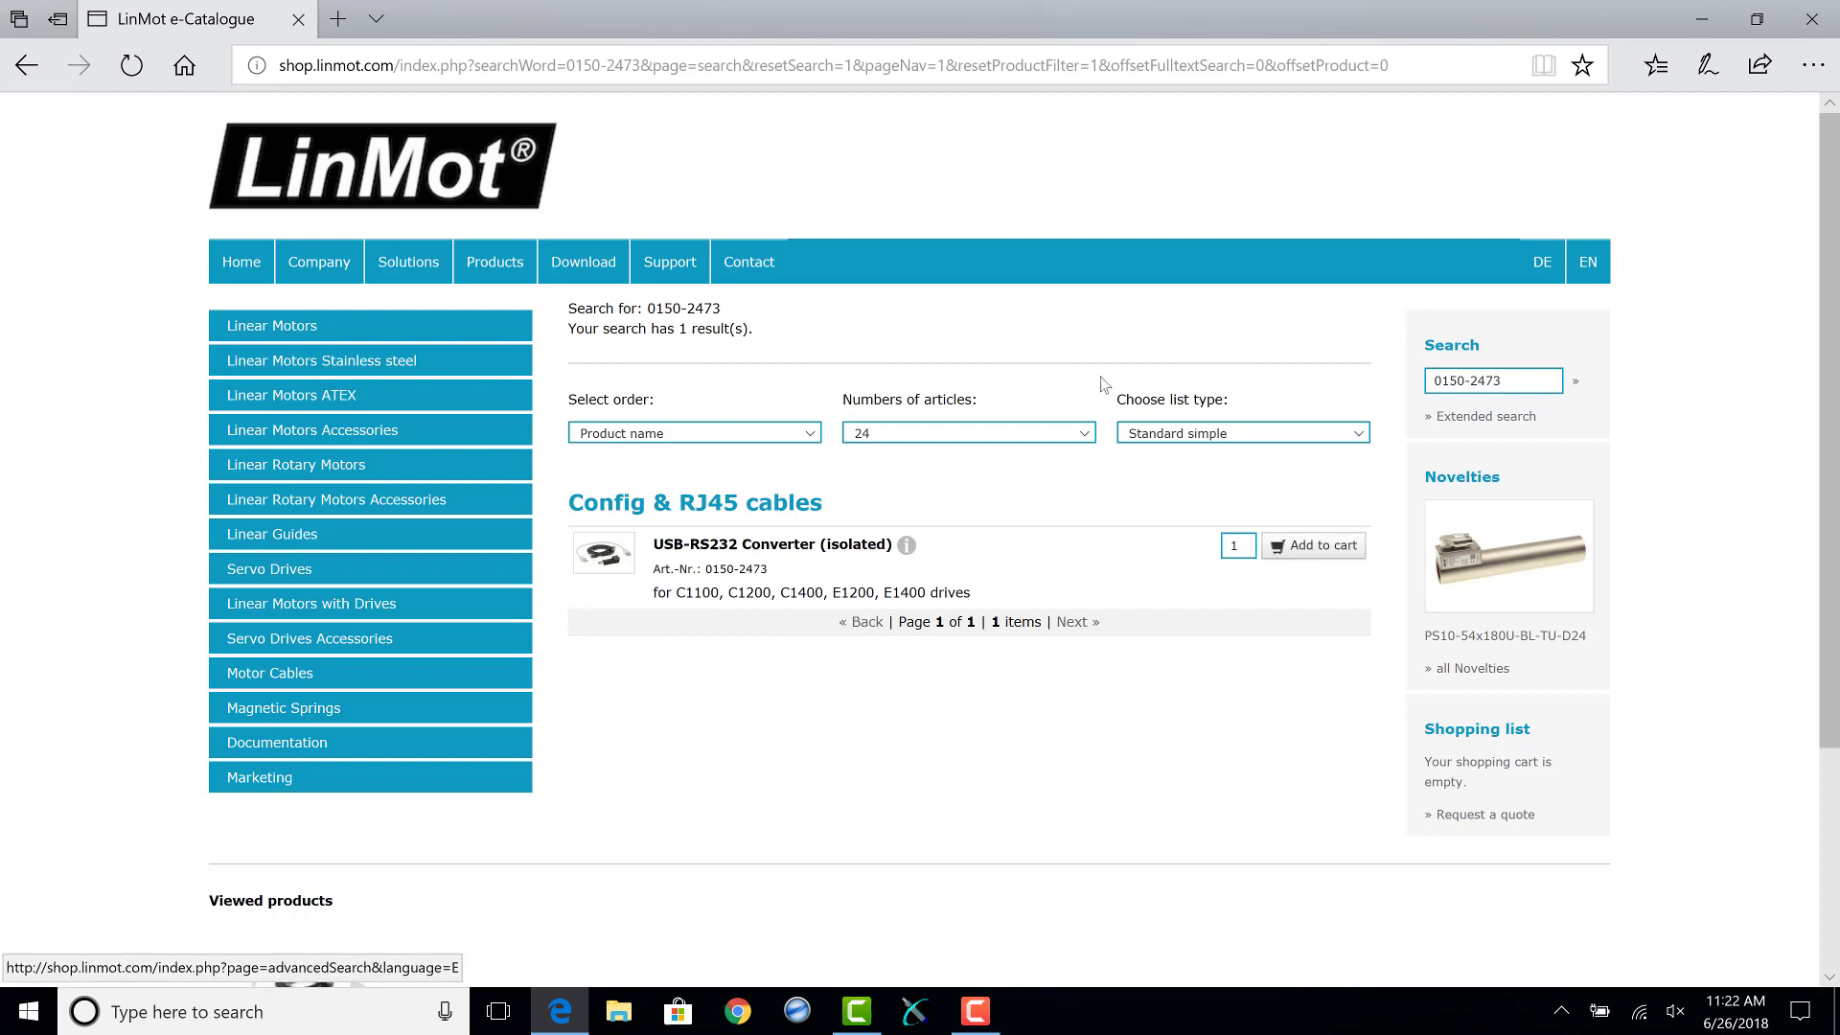
Show the USB-RS232 Converter product details with its driver software download.
{"action": "left_click", "coordinate": [596, 562]}
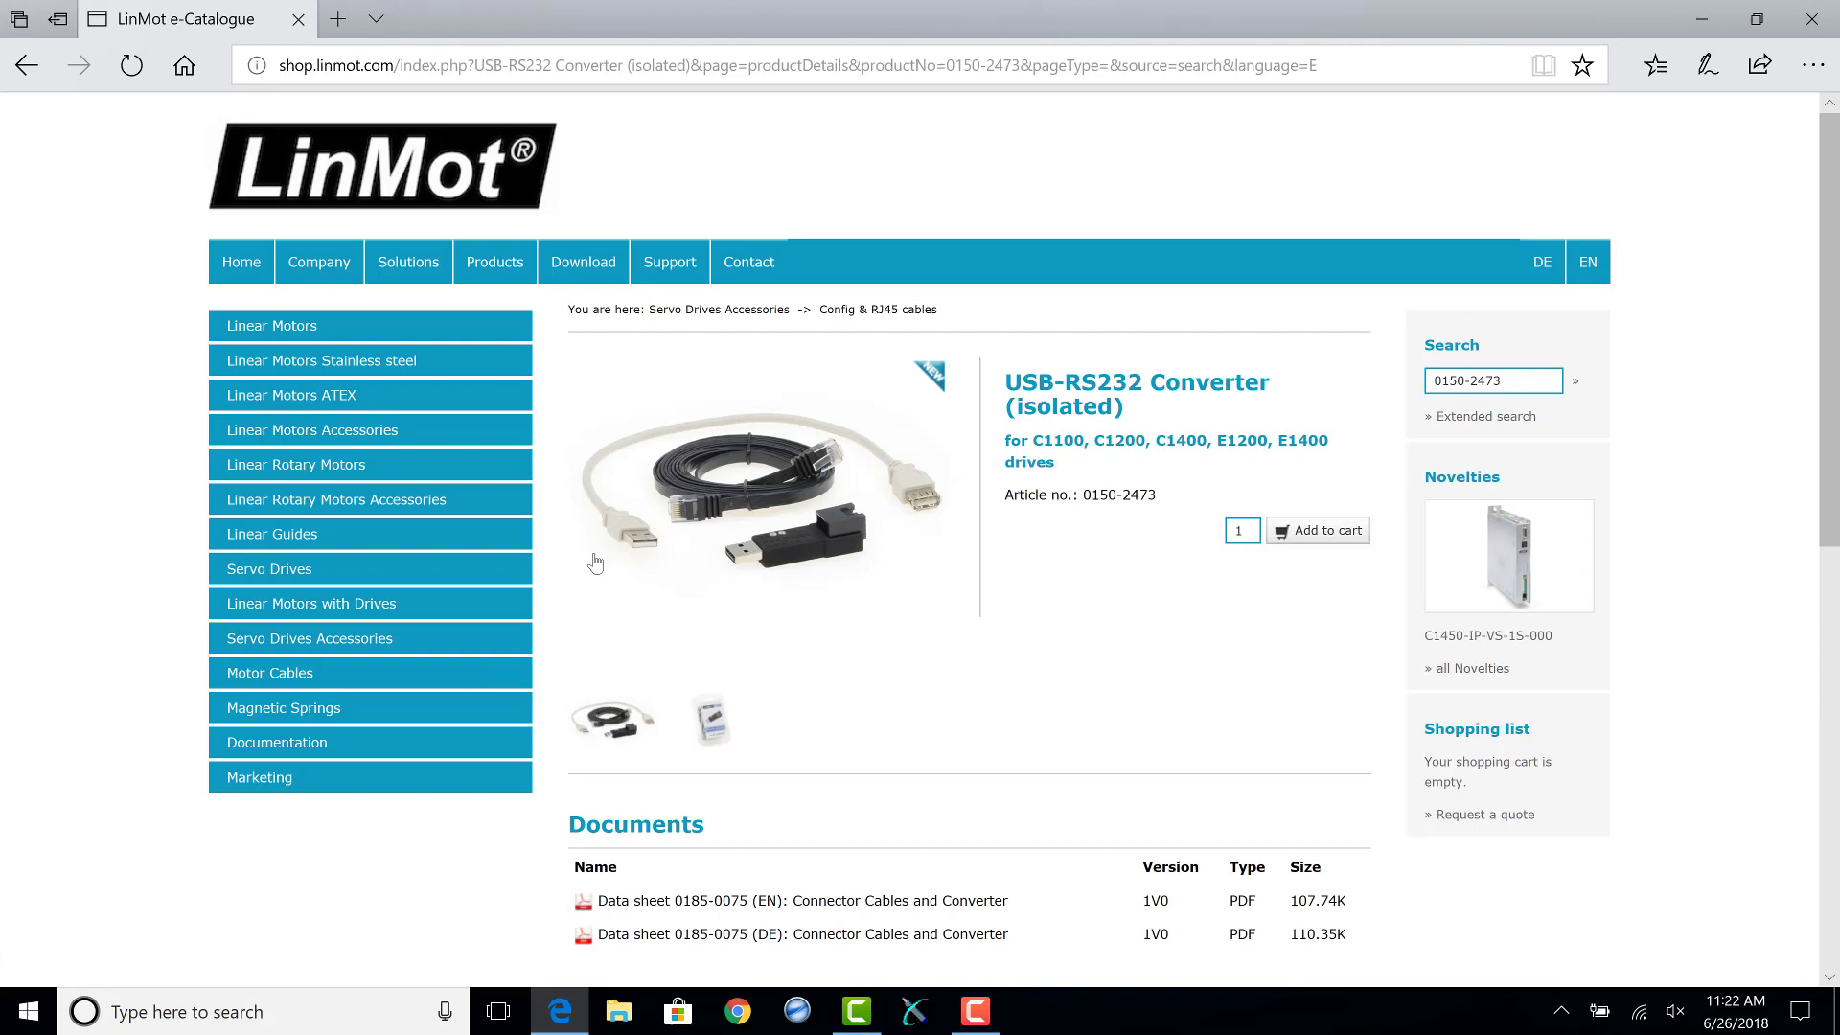
{"action": "scroll", "coordinate": [999, 646], "scroll_direction": "down", "scroll_amount": 3}
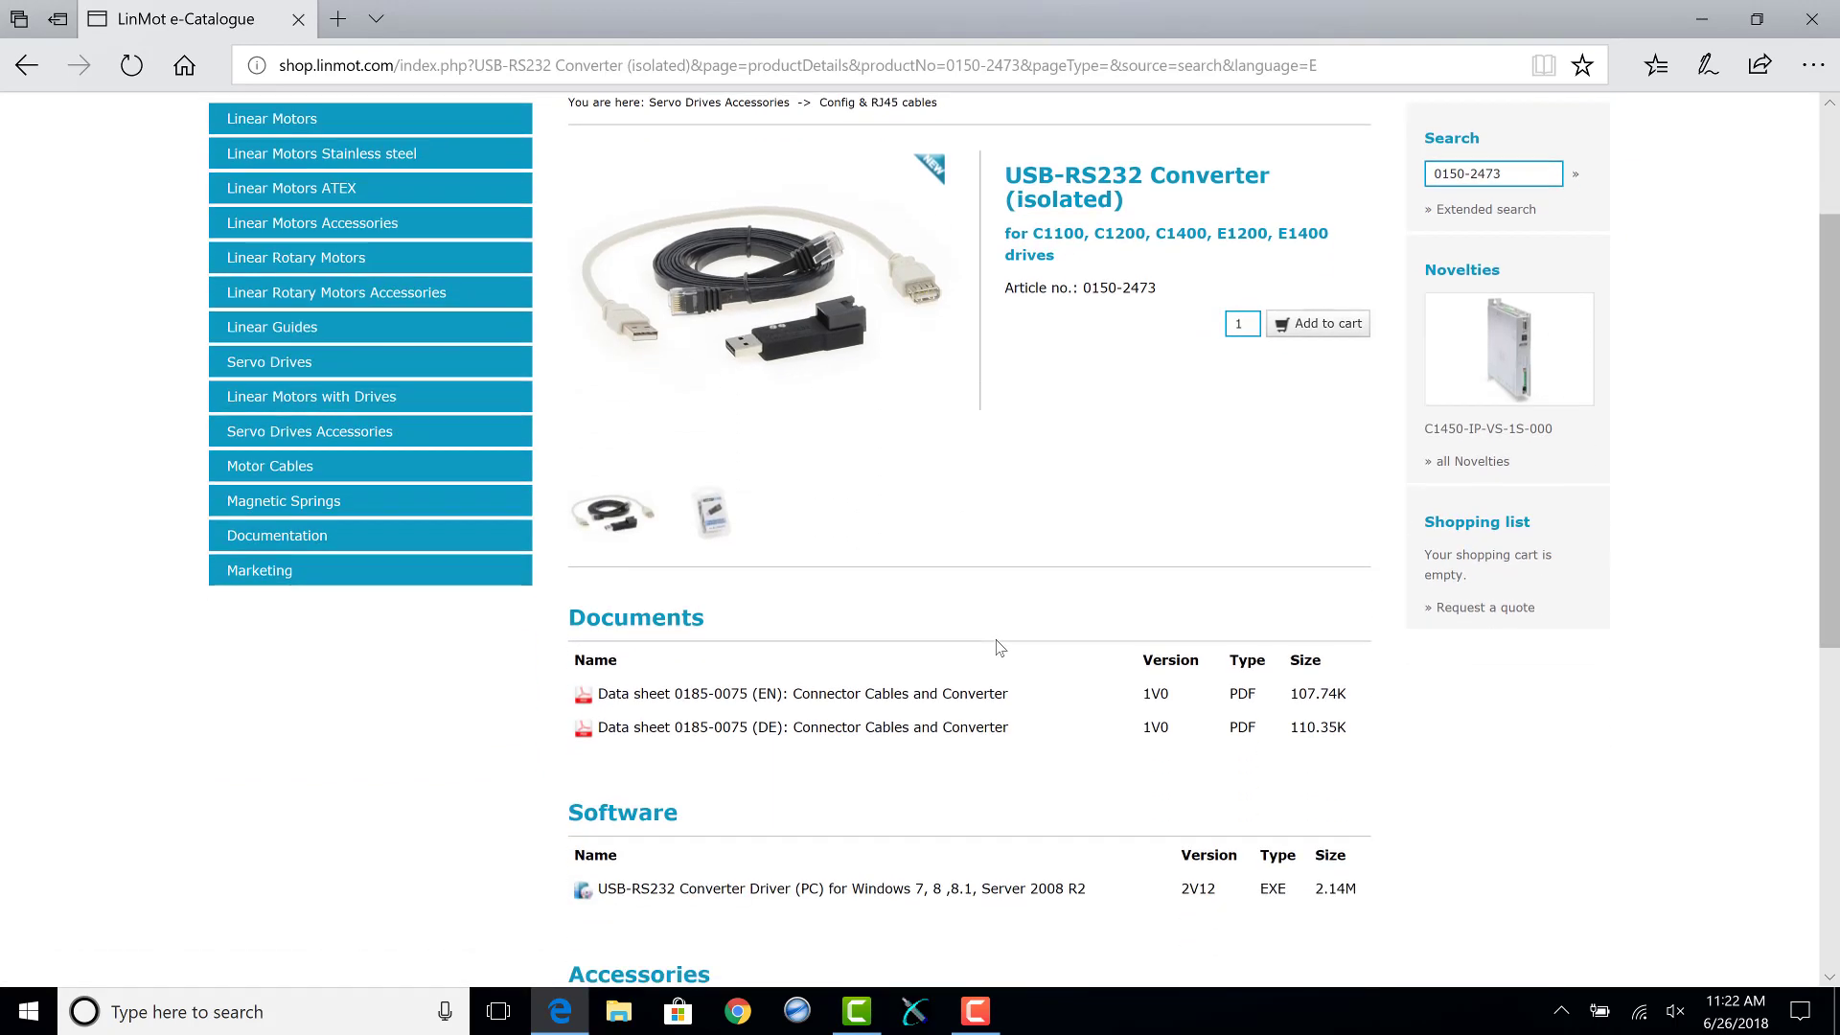
{"action": "scroll", "coordinate": [998, 648], "scroll_direction": "down", "scroll_amount": 1}
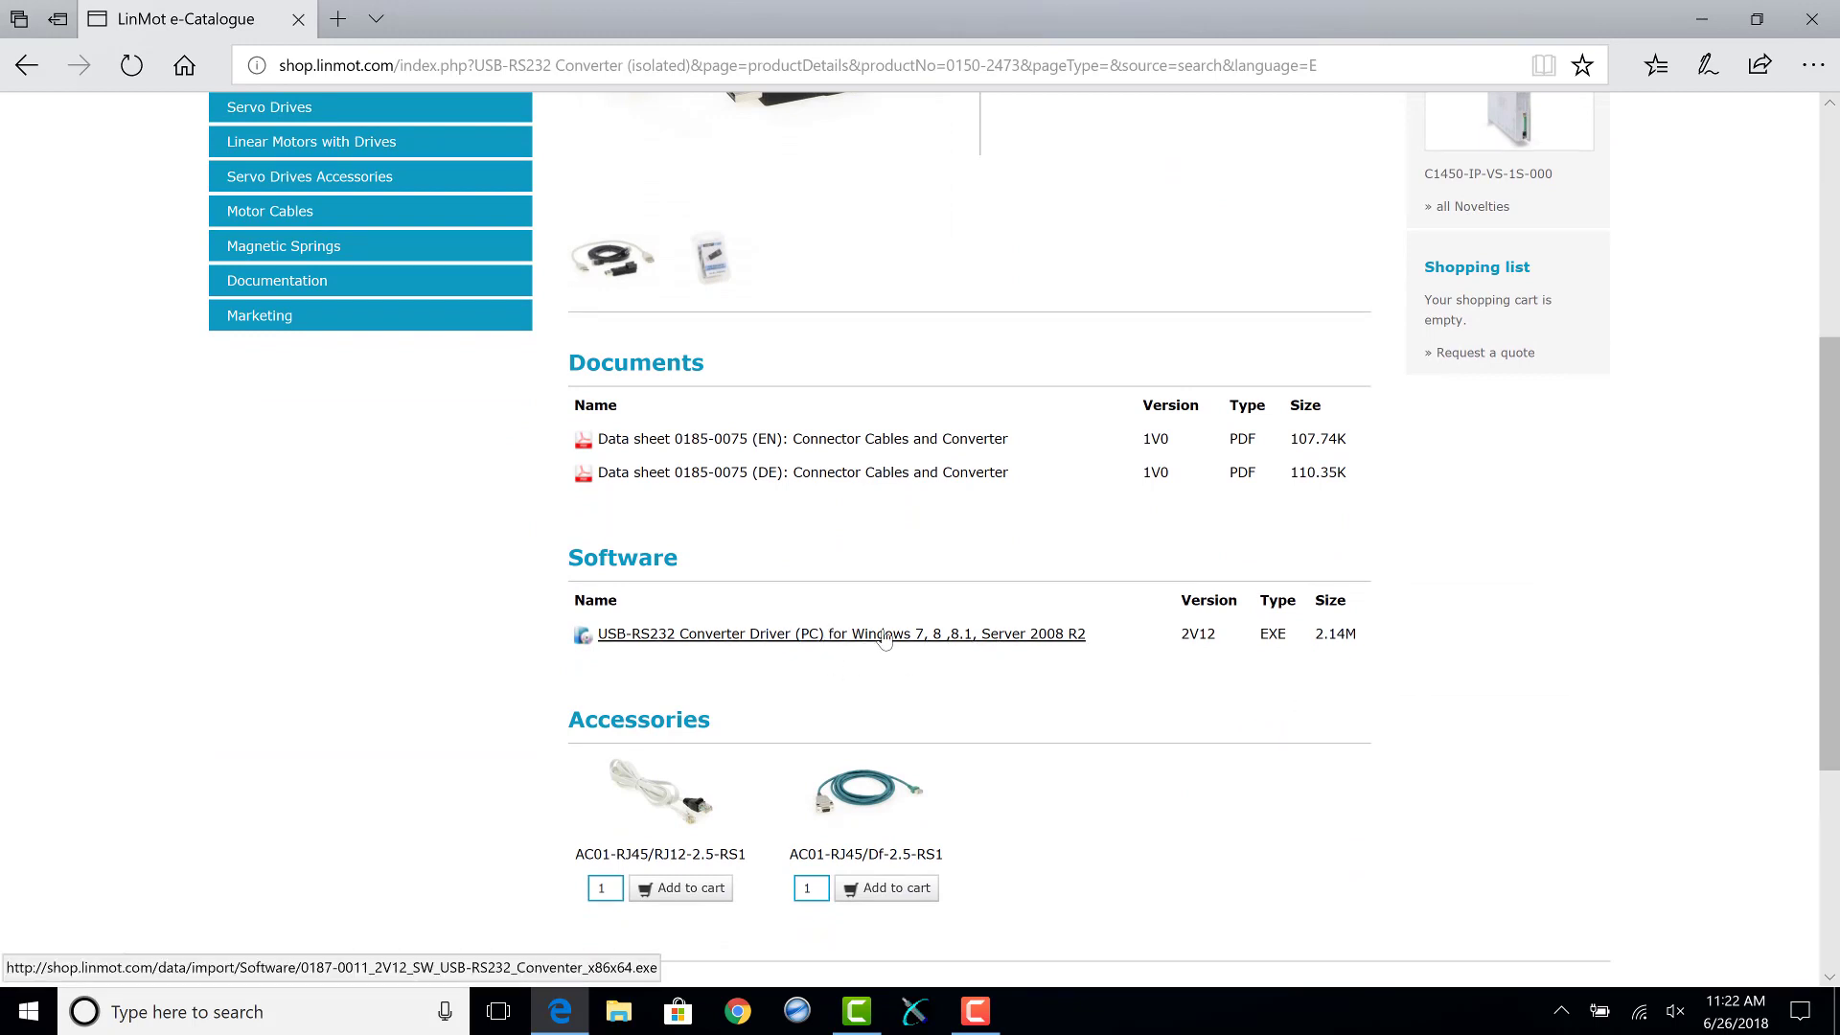
Launch Device Manager from Windows search and expand Ports to show USB Serial Port (COM3).
{"action": "left_click", "coordinate": [369, 1012]}
{"action": "type", "text": "dev"}
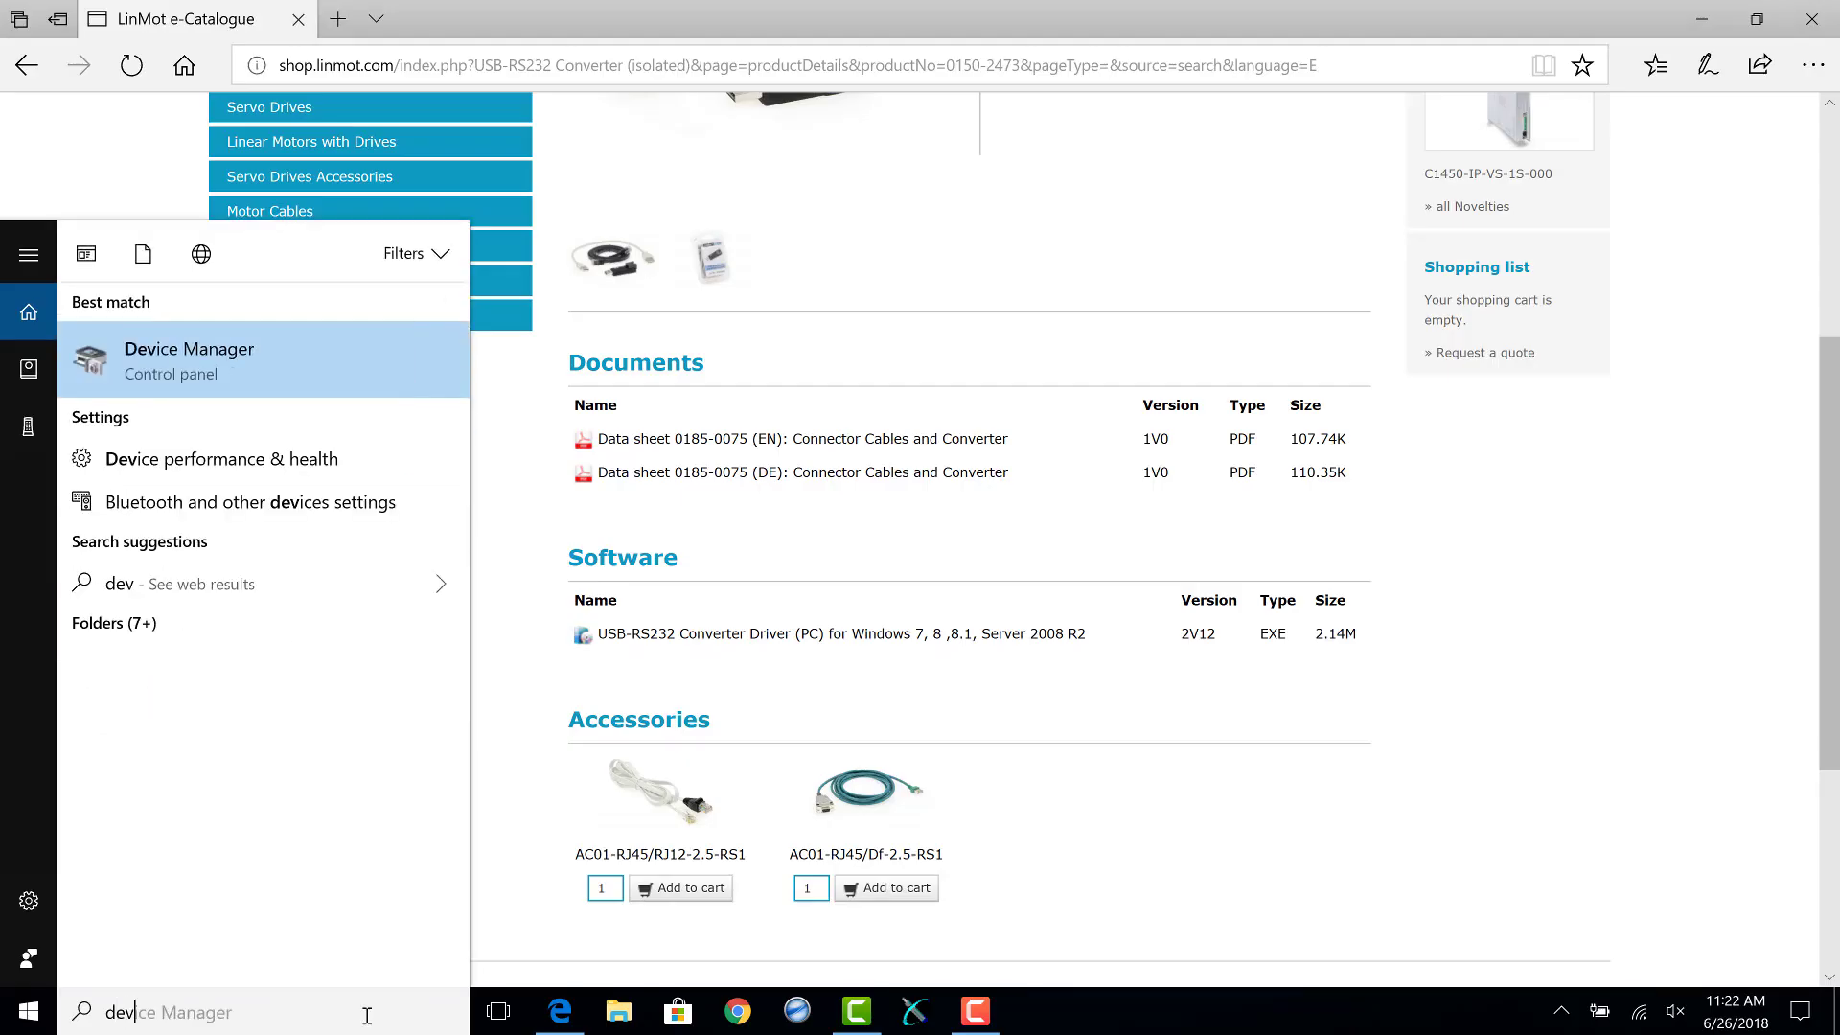
{"action": "type", "text": "ice"}
{"action": "mouse_move", "coordinate": [263, 361]}
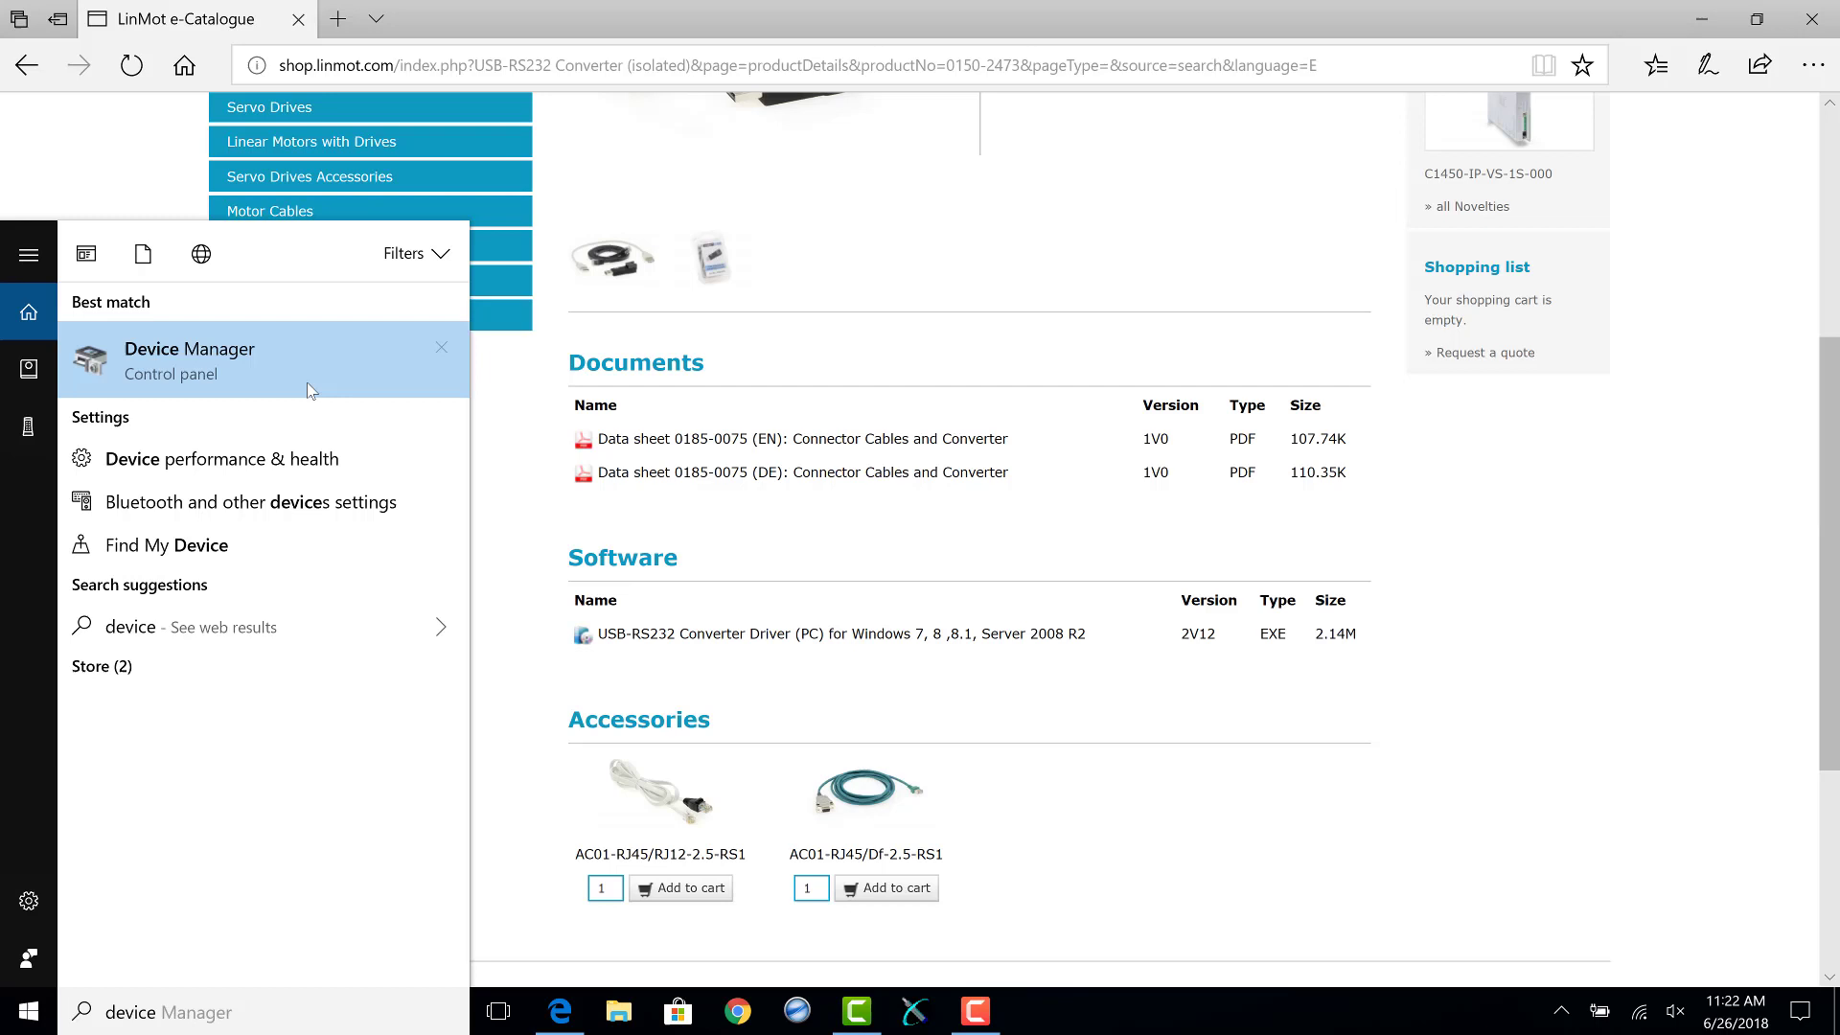
{"action": "left_click", "coordinate": [307, 379]}
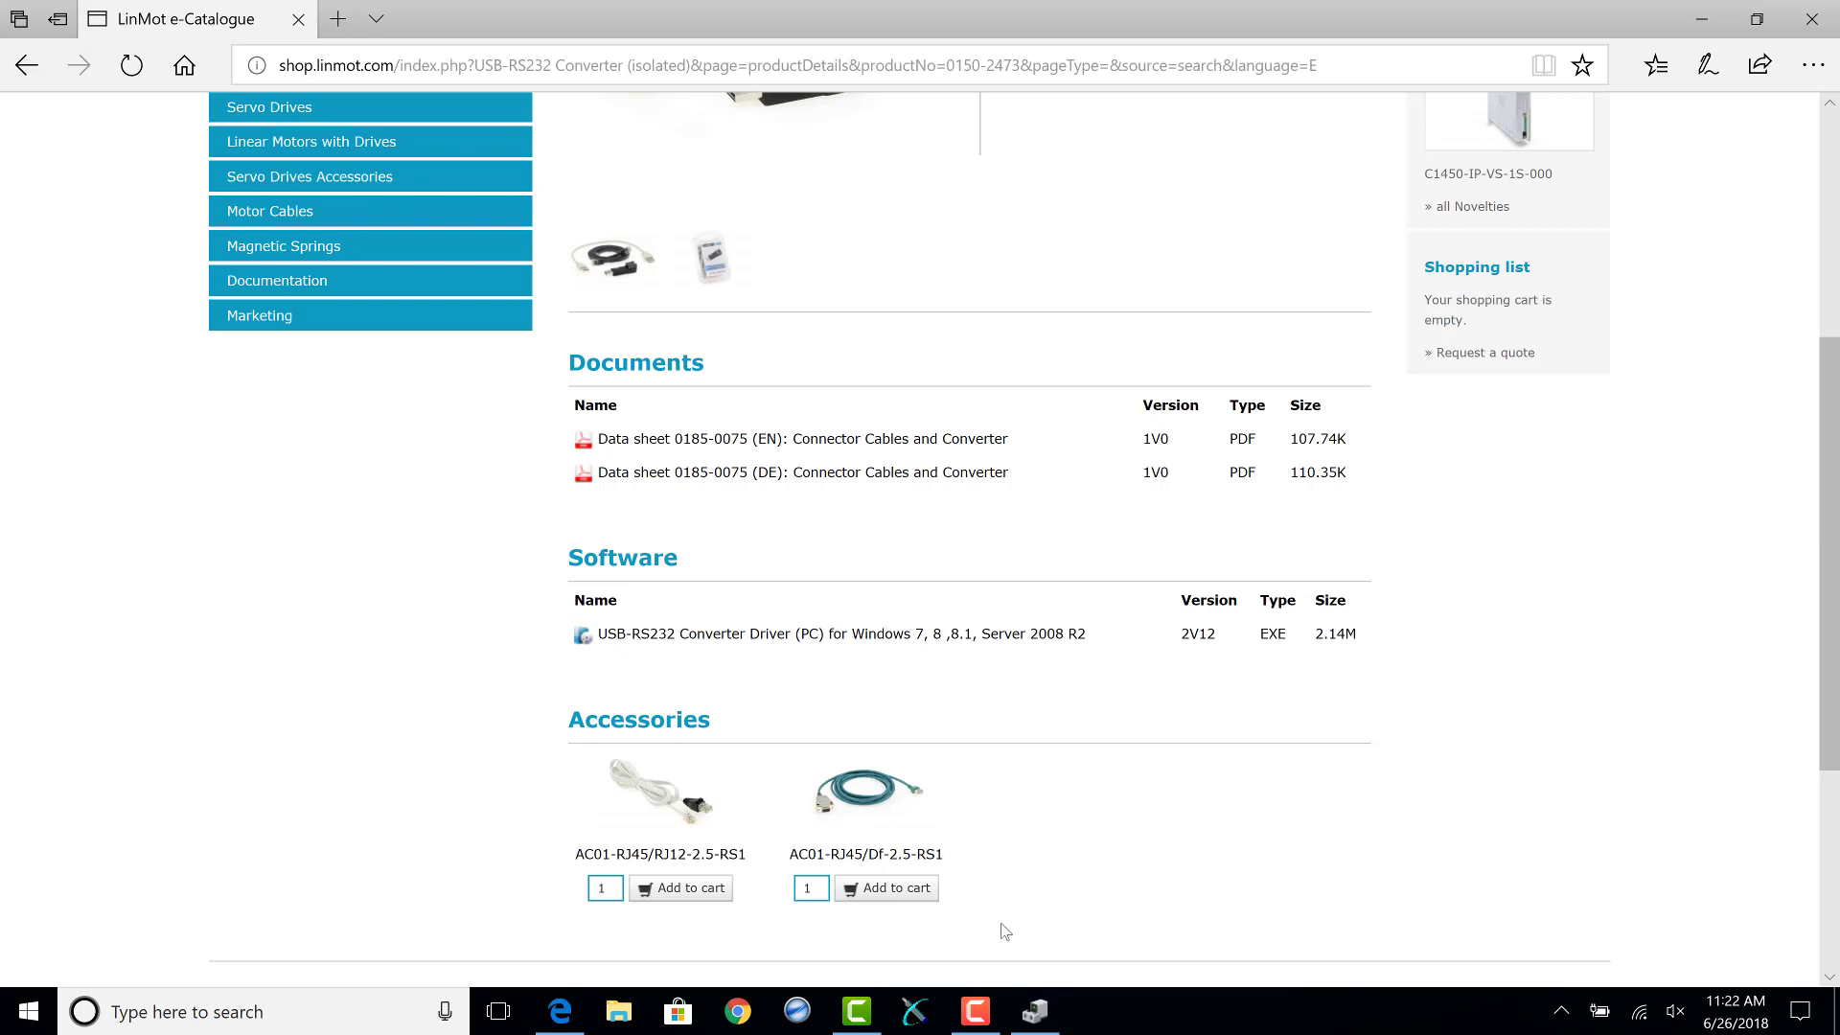
{"action": "left_click", "coordinate": [1033, 1012]}
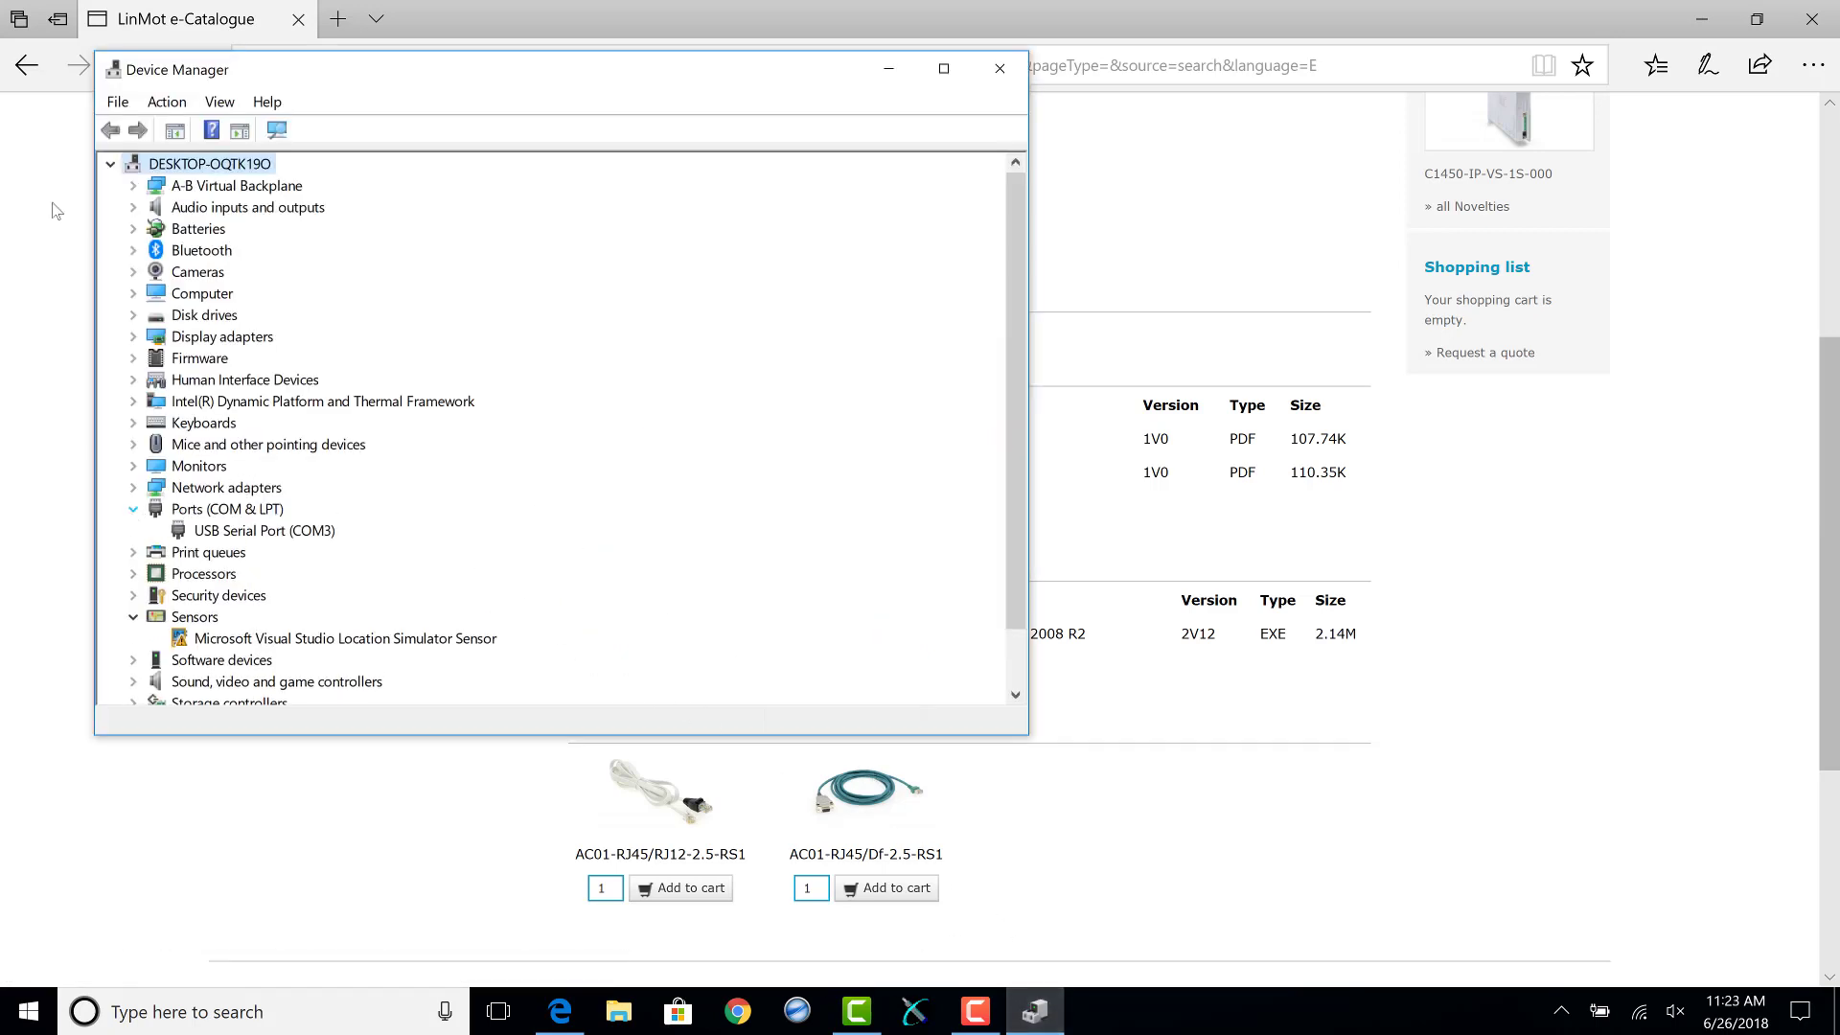
{"action": "left_click", "coordinate": [251, 533]}
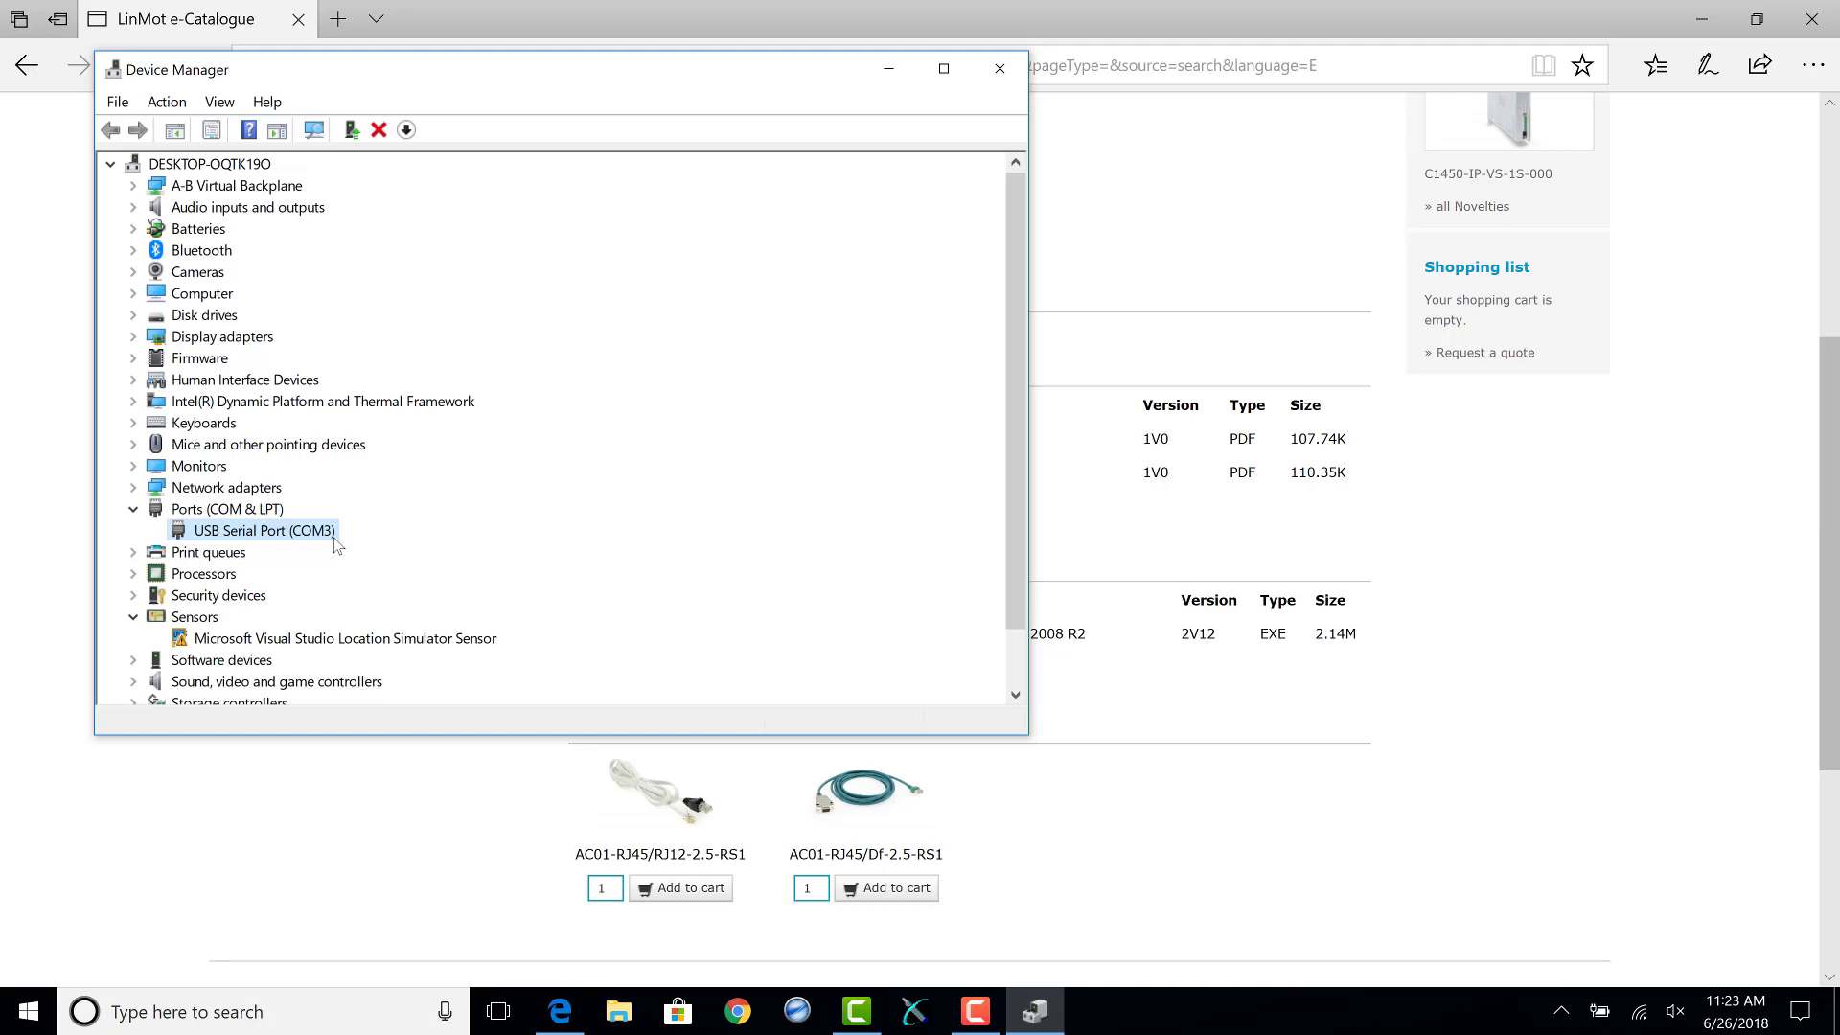
{"action": "key", "text": "alt+F4"}
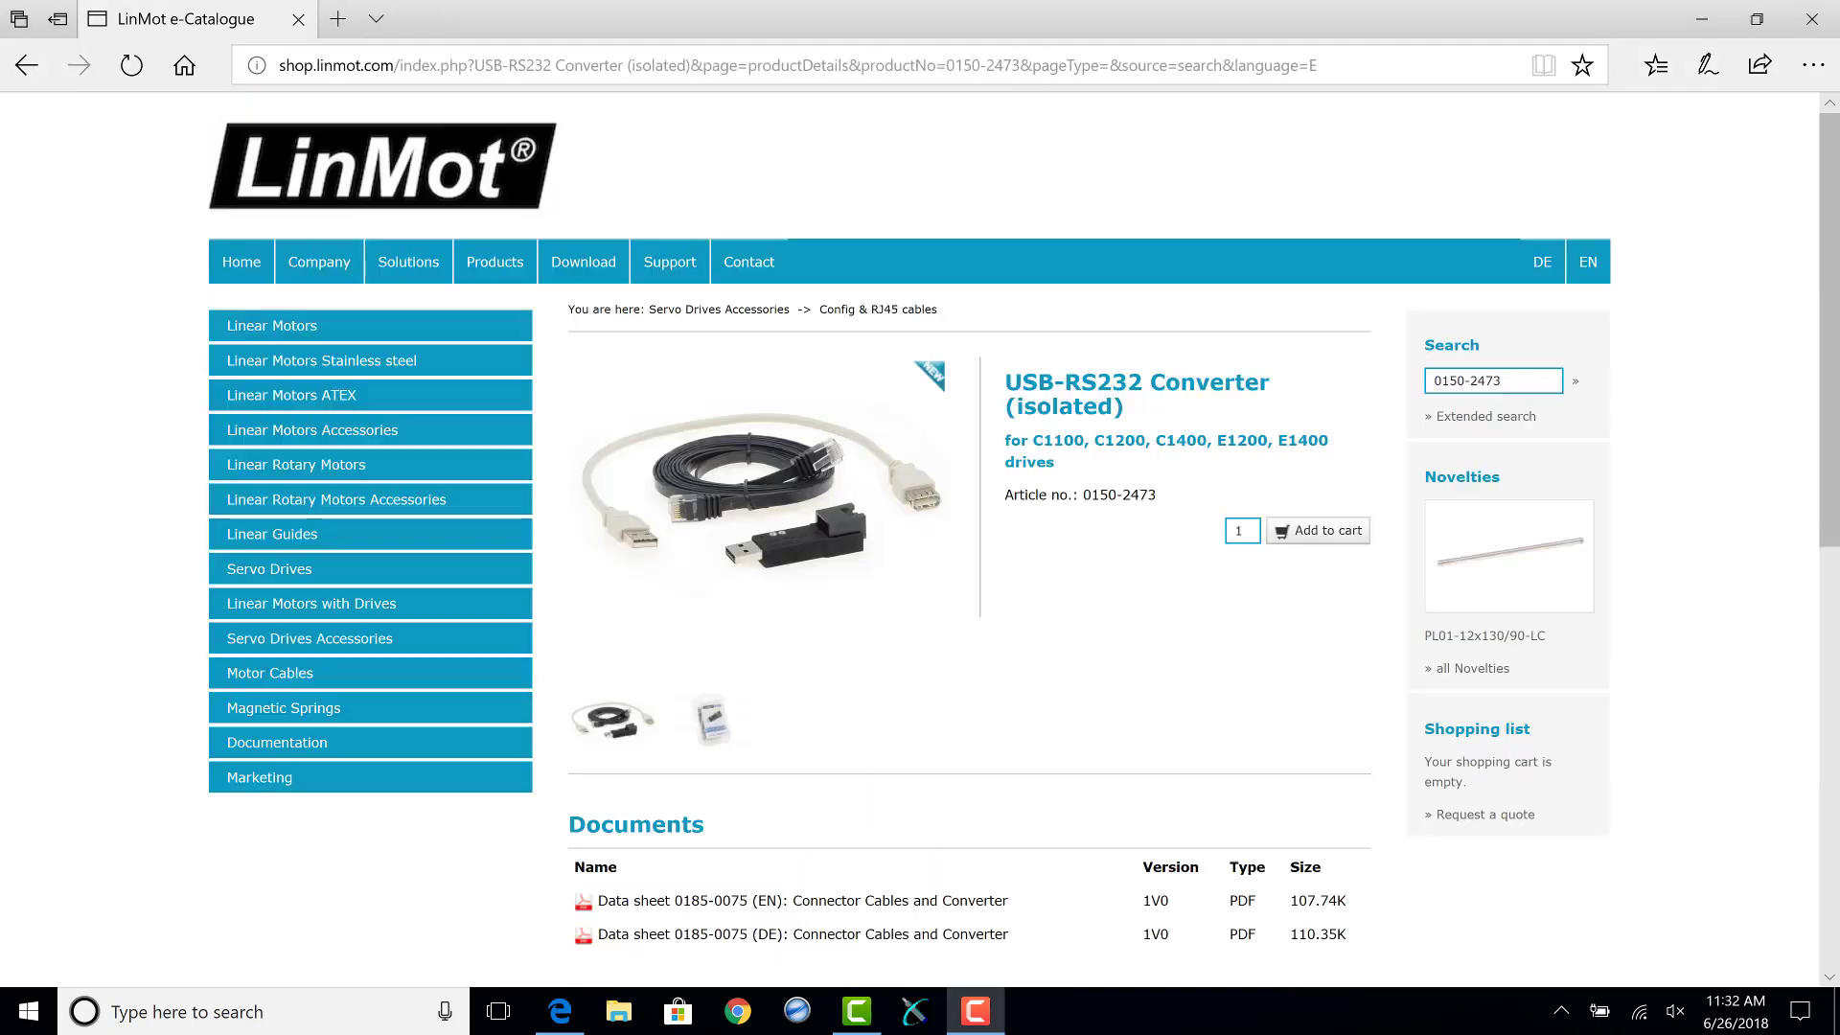
{"action": "left_click", "coordinate": [739, 64]}
{"action": "double_click", "coordinate": [741, 63]}
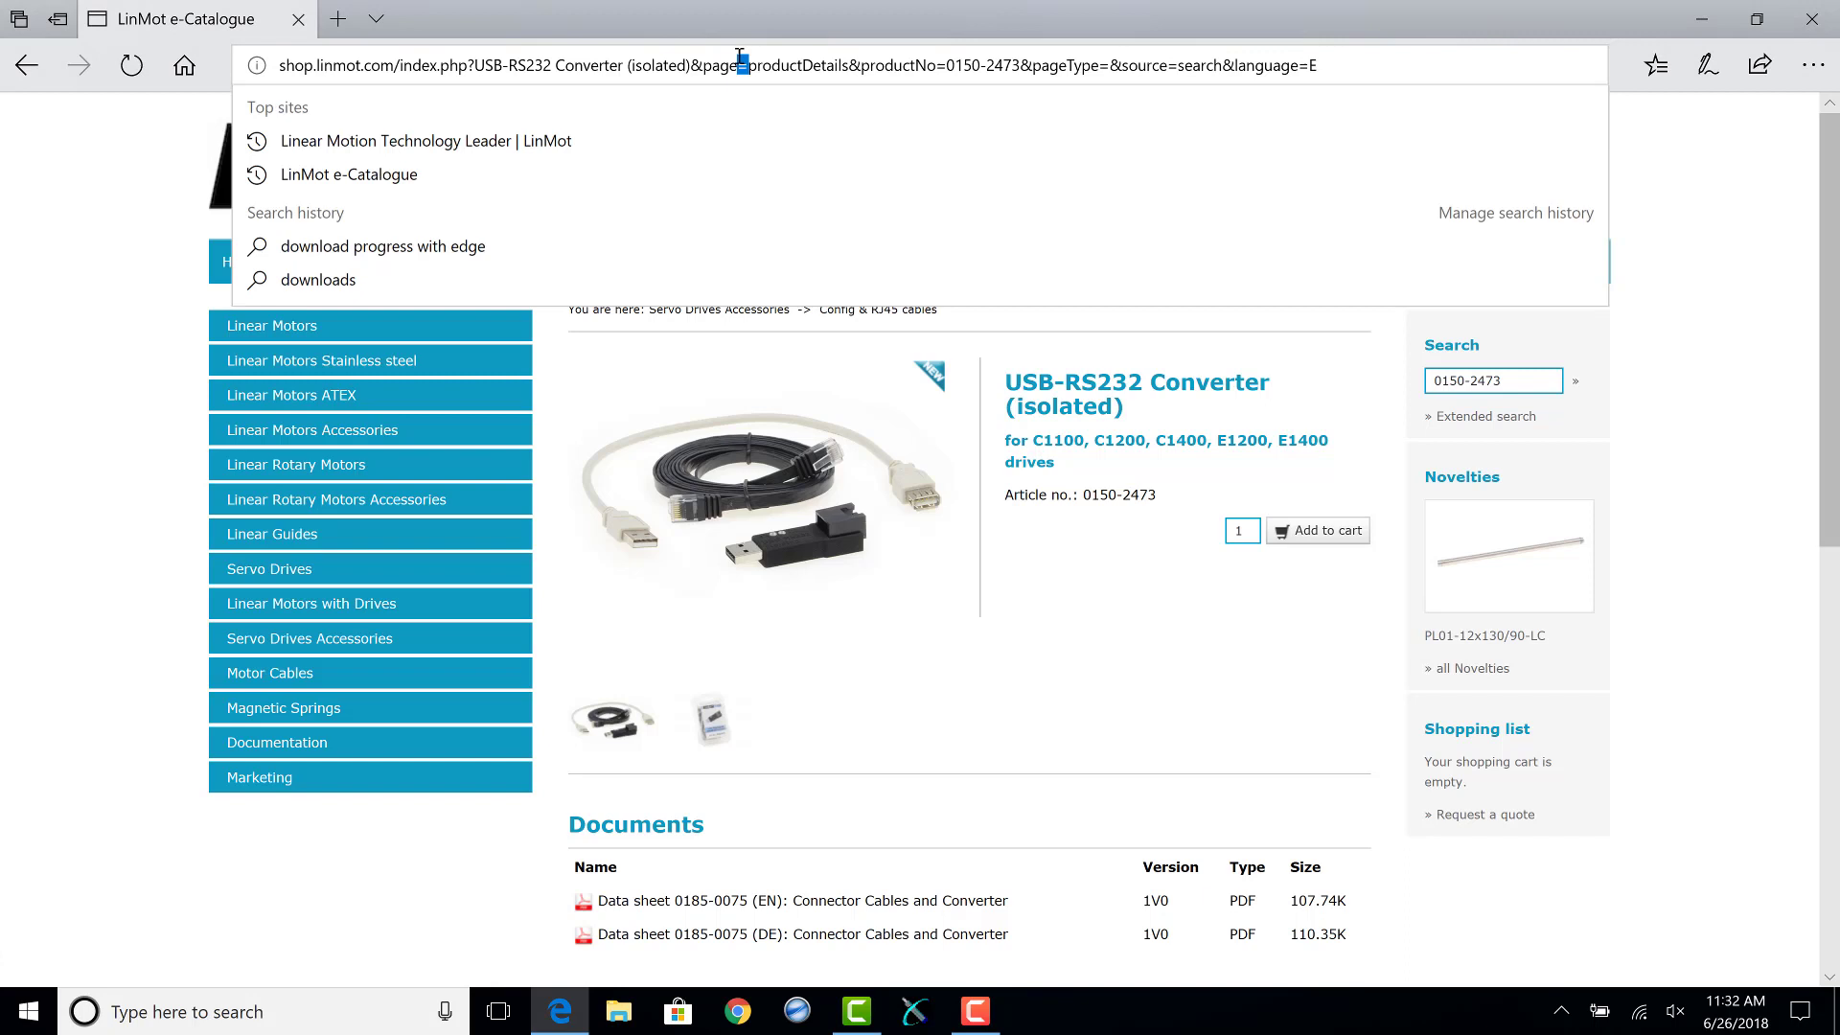
{"action": "key", "text": "ctrl+a"}
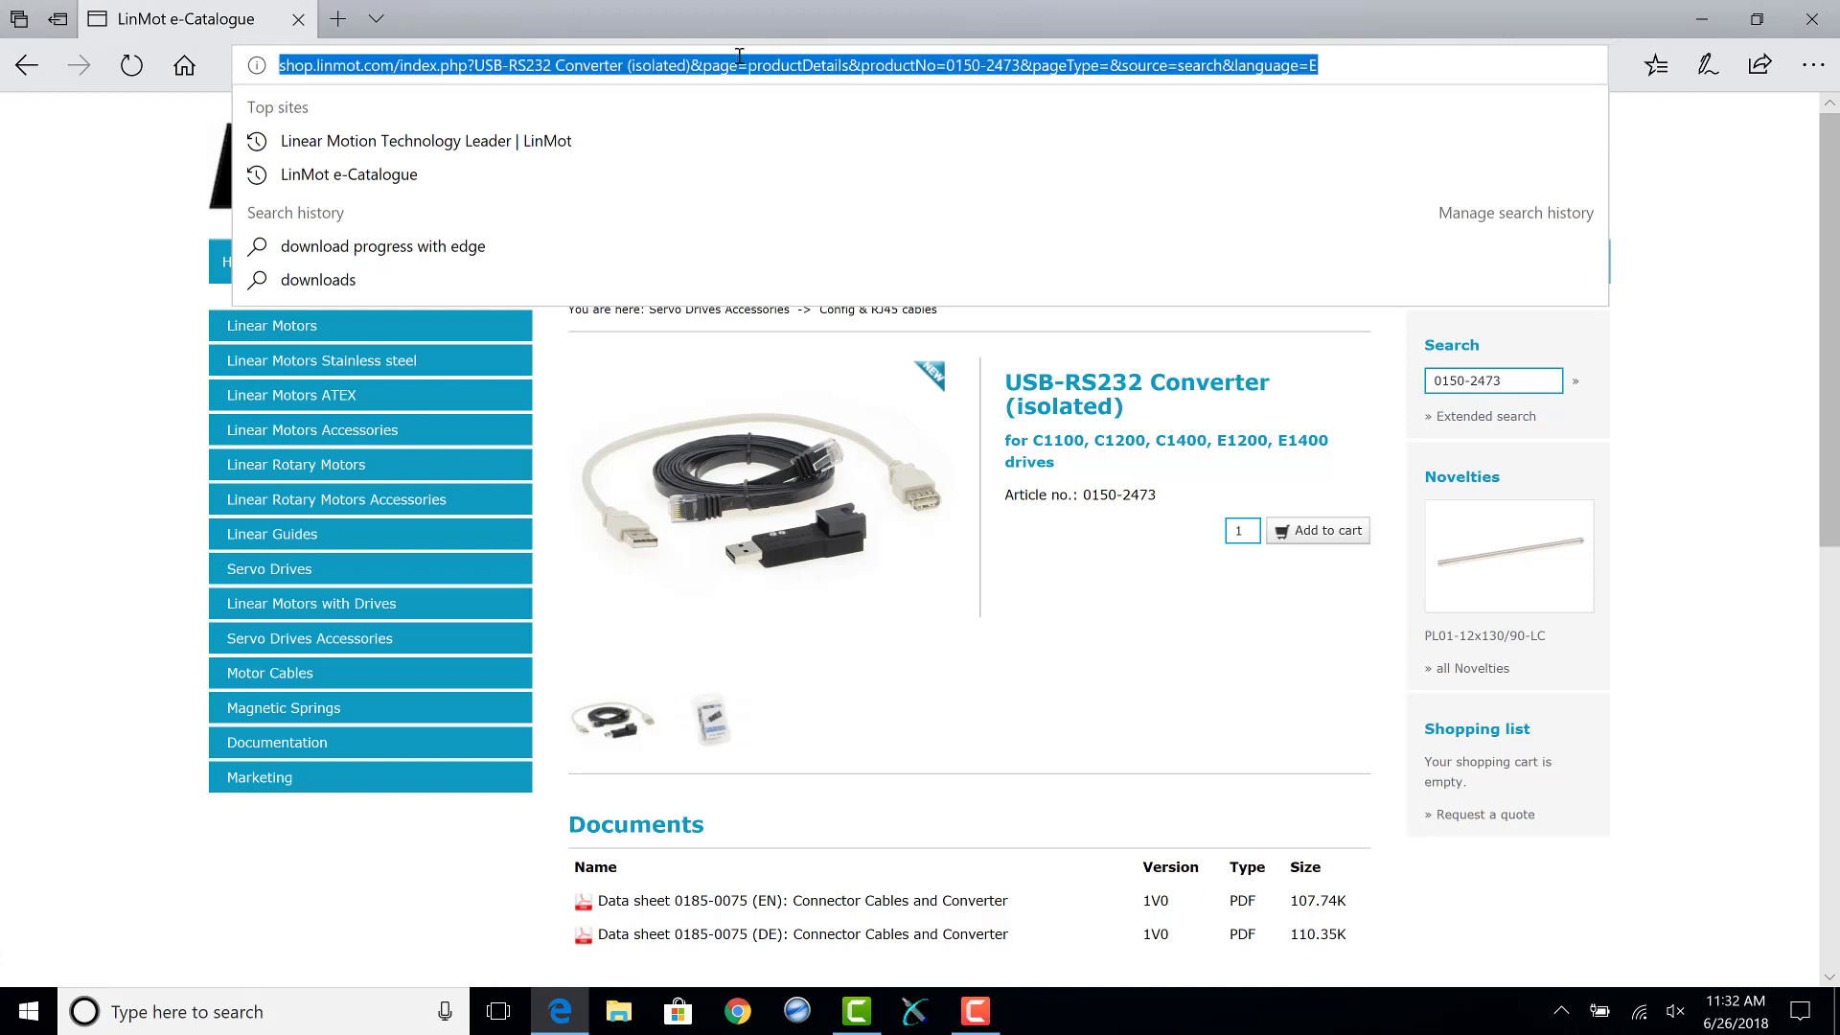
{"action": "type", "text": "www."}
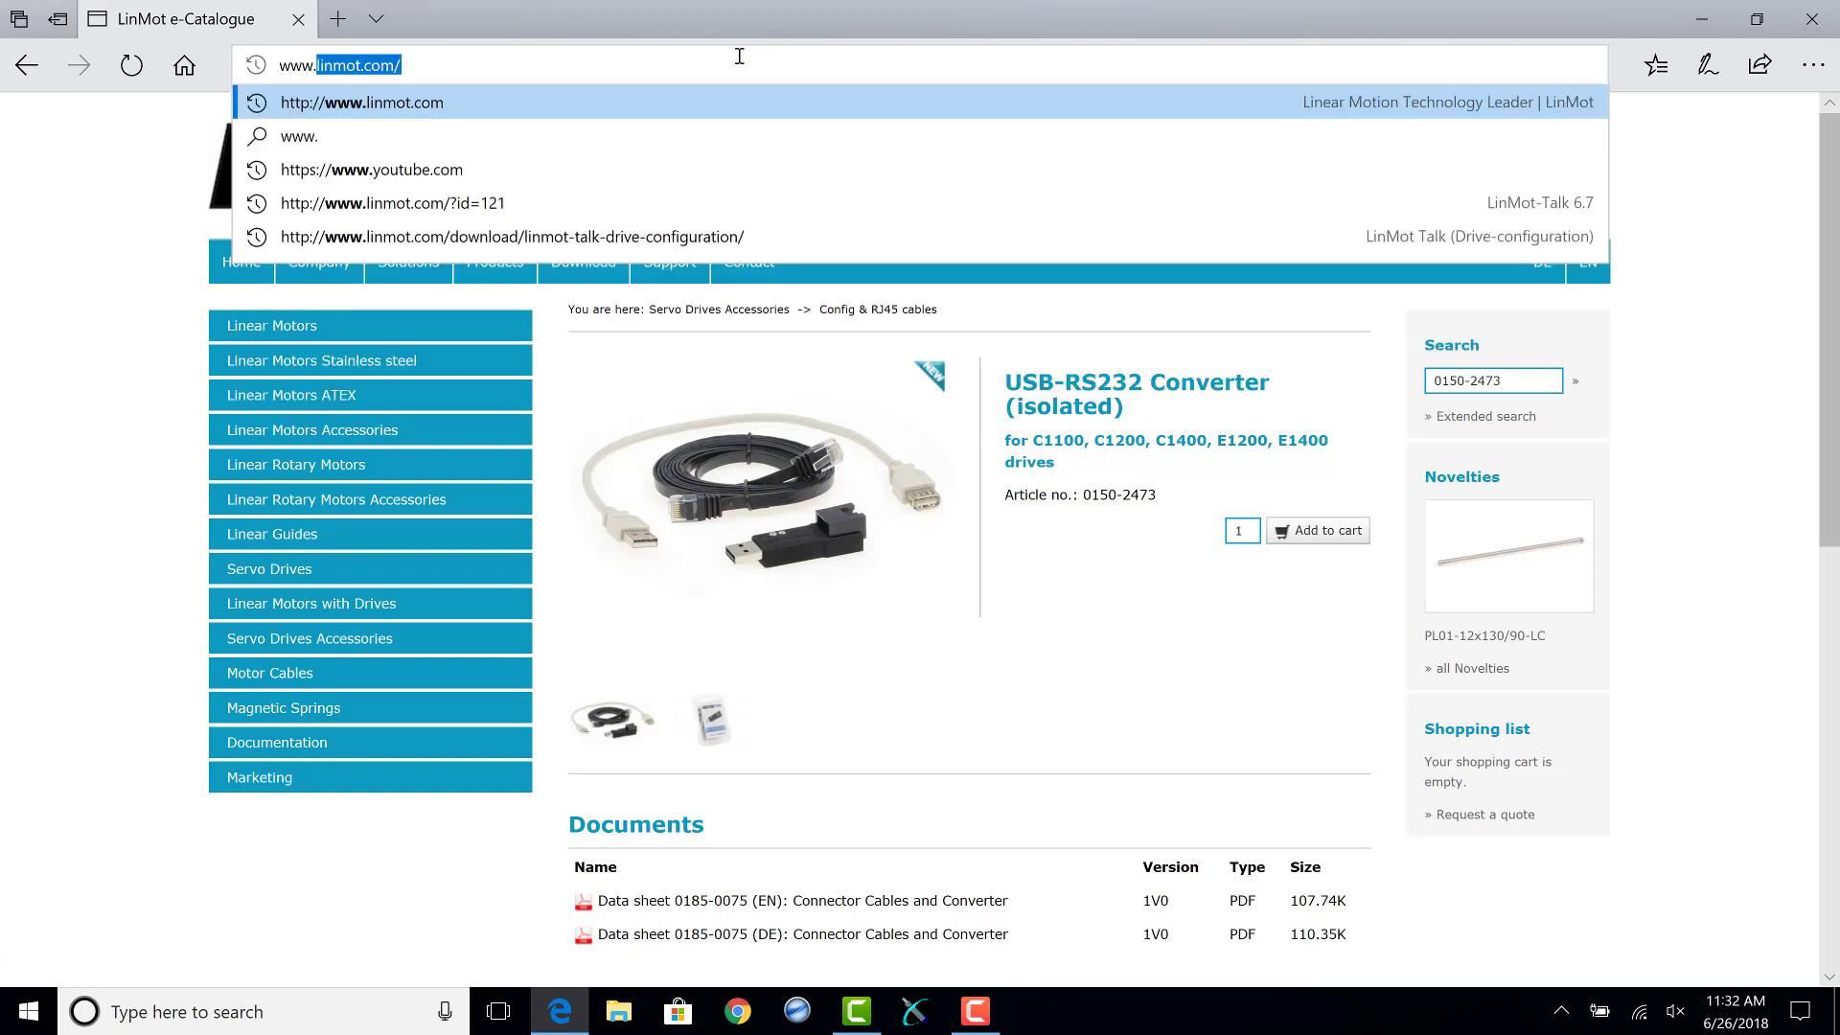
{"action": "type", "text": "linmot.com"}
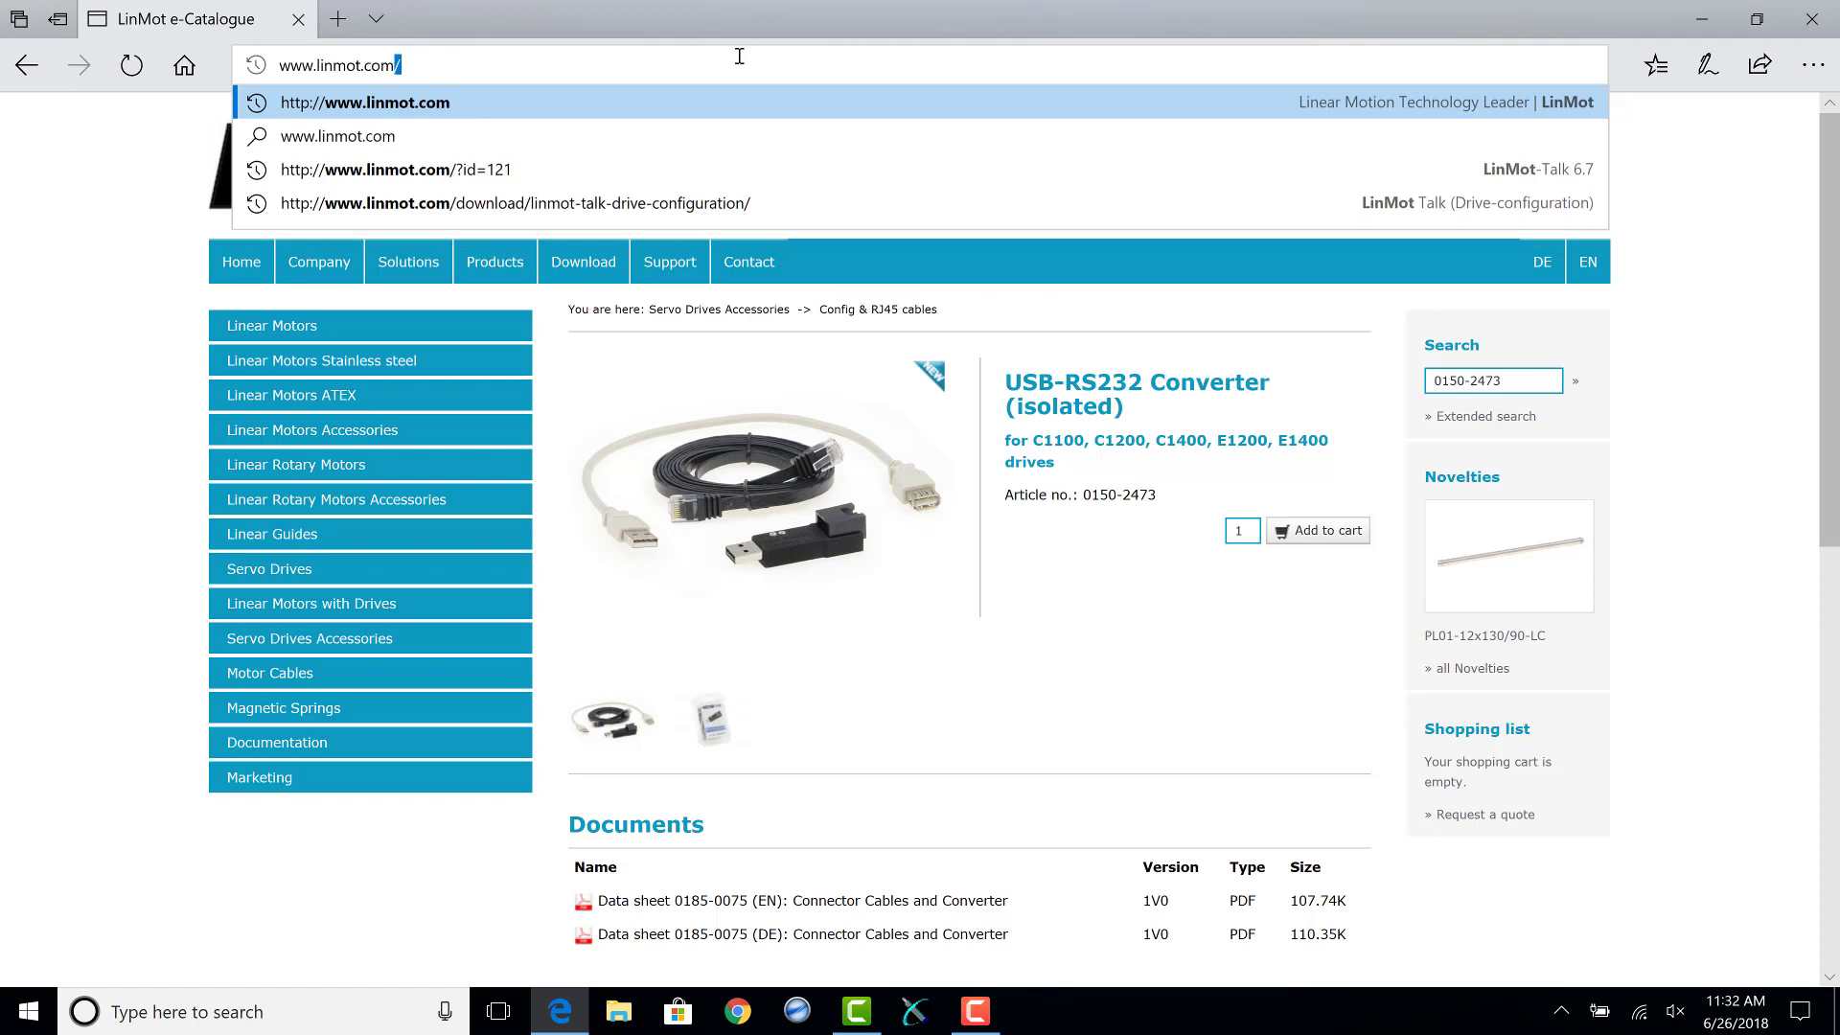
{"action": "key", "text": "Return"}
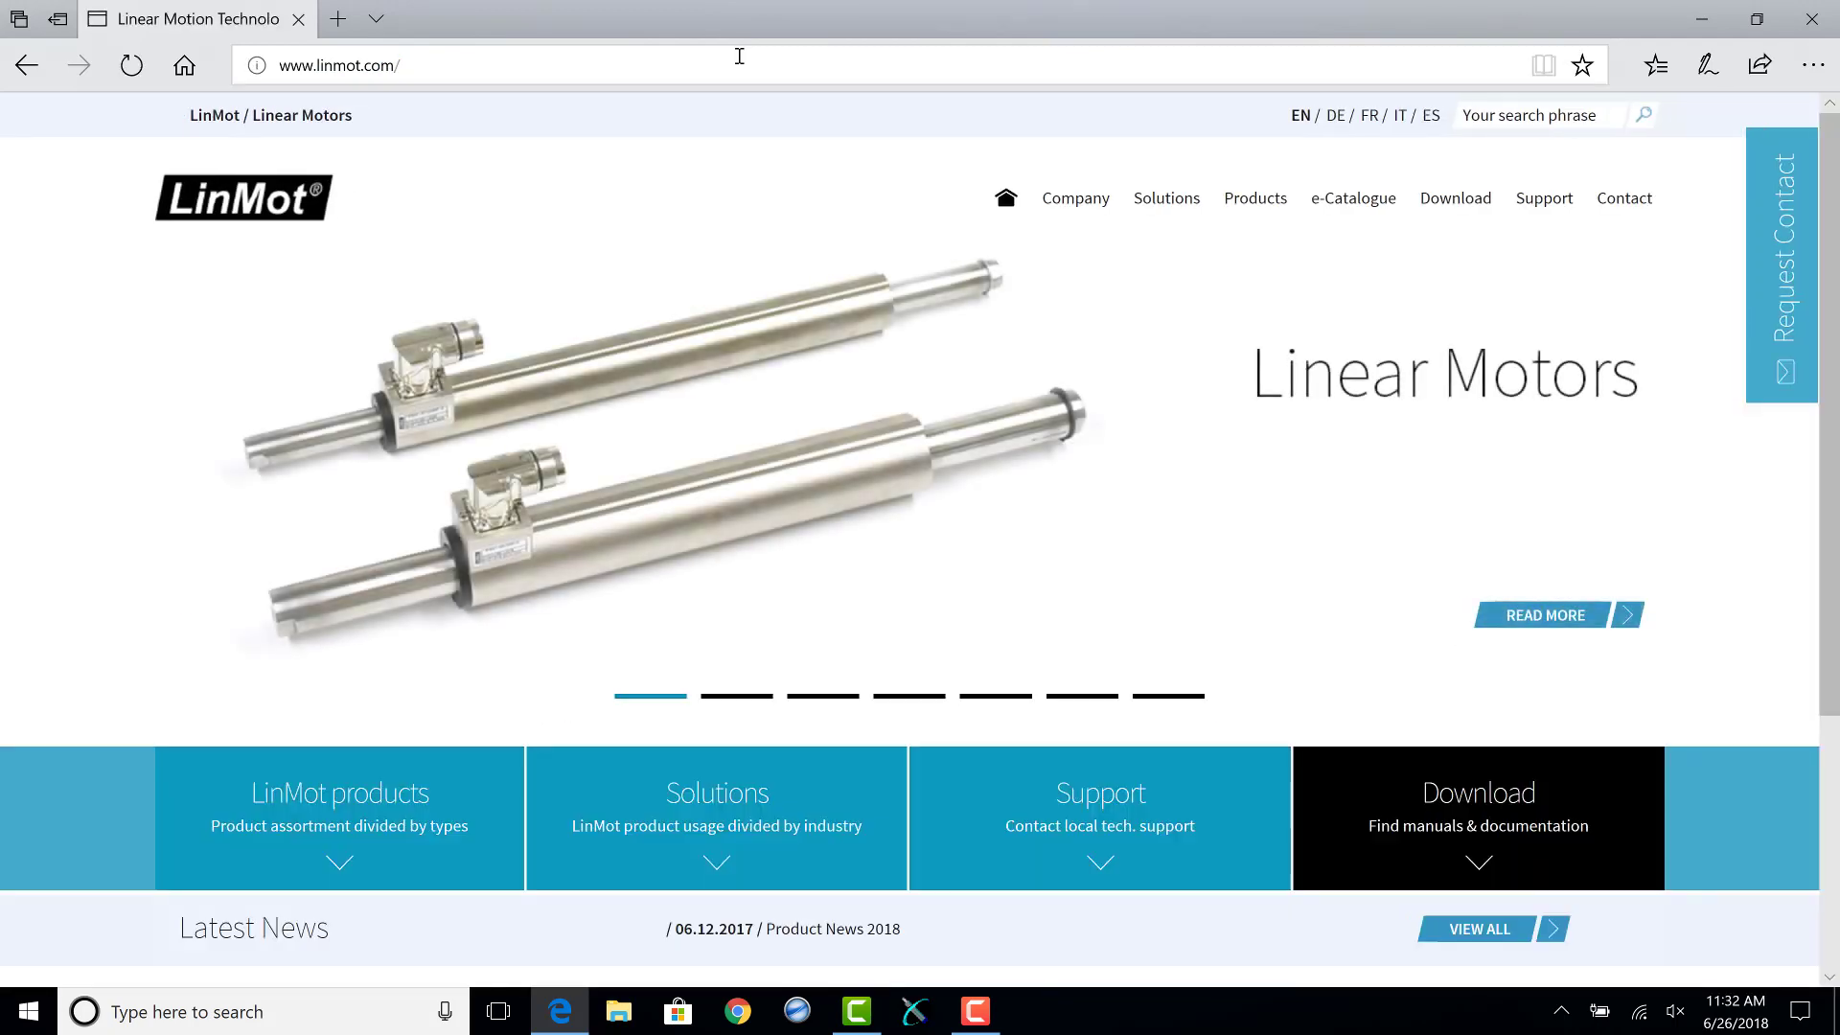
Go to the LinMot Download page with data books, e-Catalogue files and software.
{"action": "left_click", "coordinate": [1439, 202]}
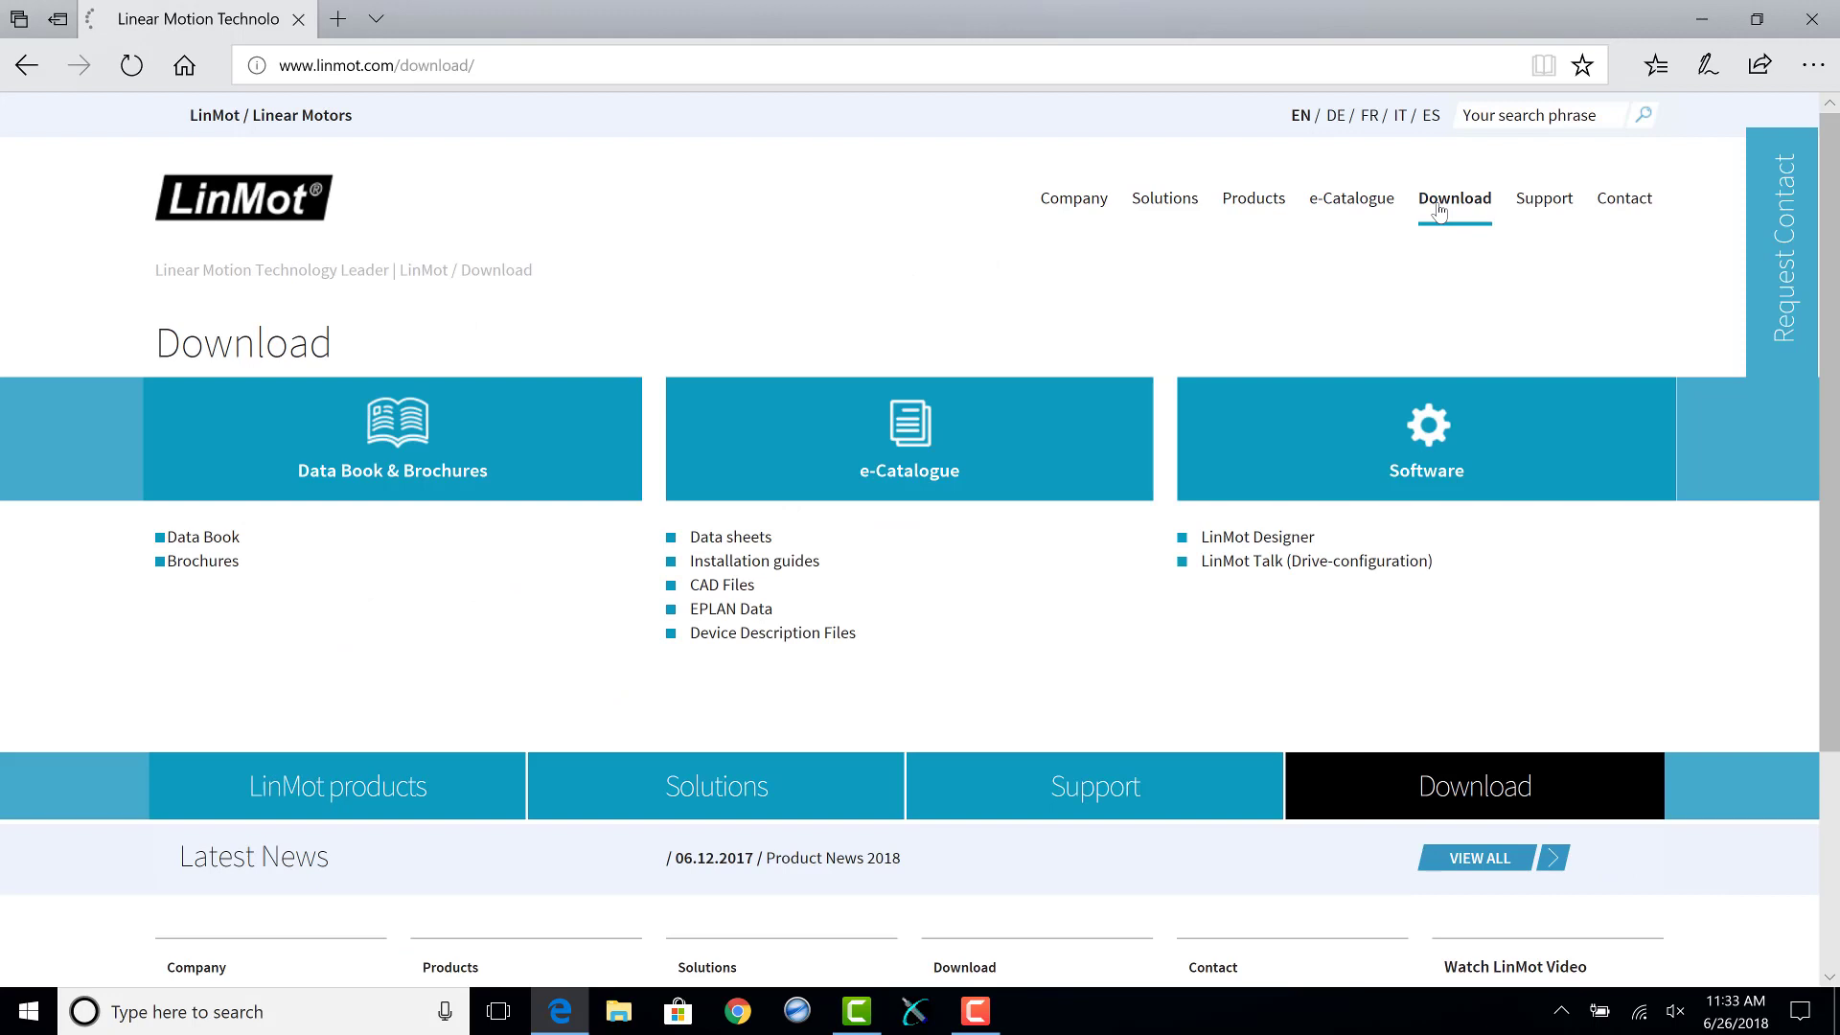